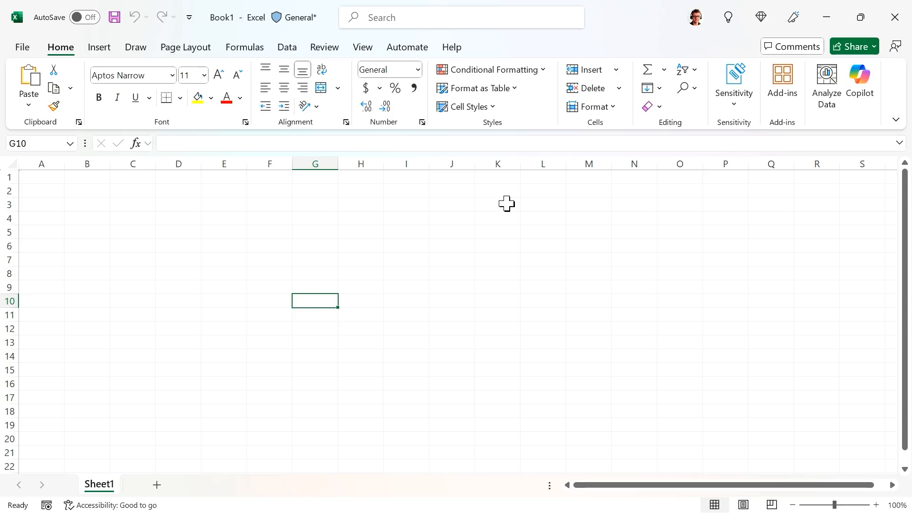
- Open Copilot and save the workbook to the work OneDrive as Demo-MS-4018 with AutoSave on
left_click(860, 71)
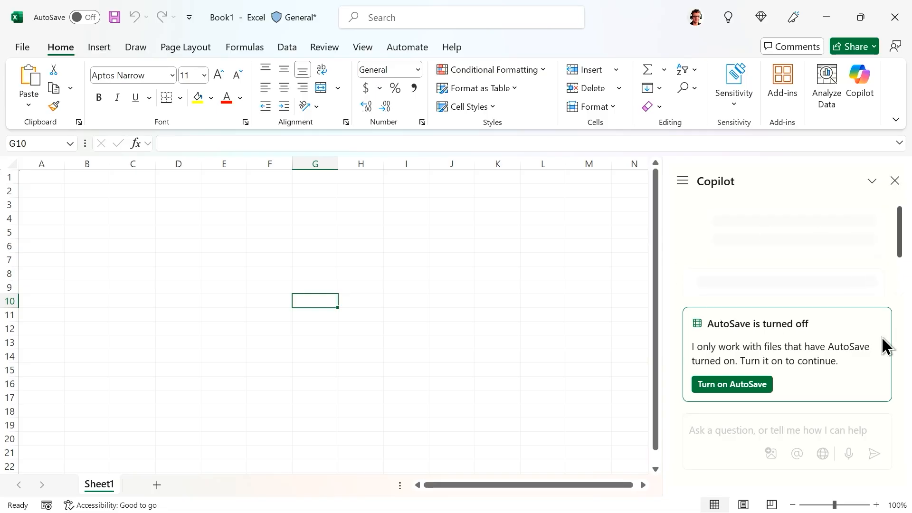
left_click(757, 382)
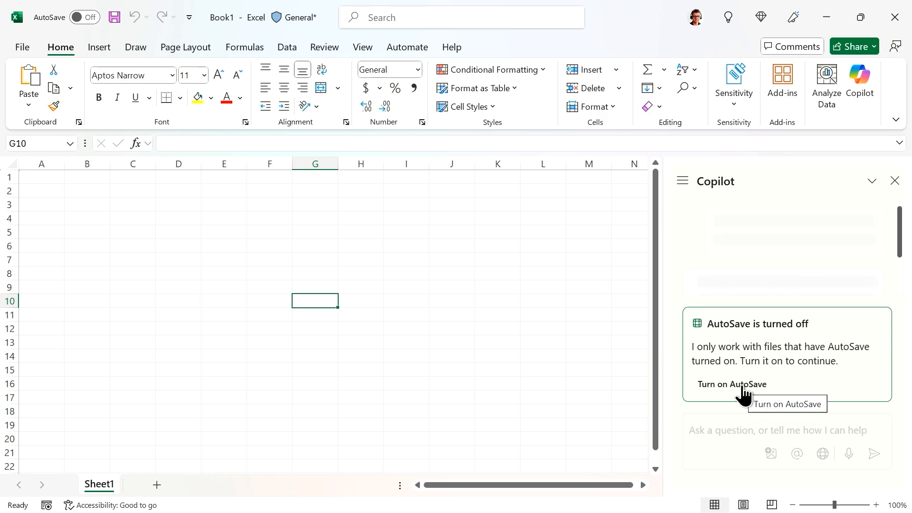
left_click(710, 391)
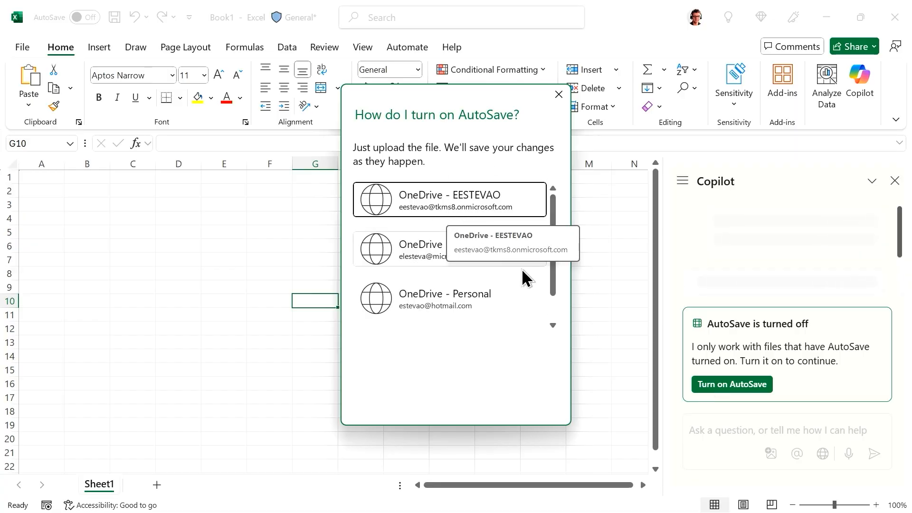
left_click(431, 190)
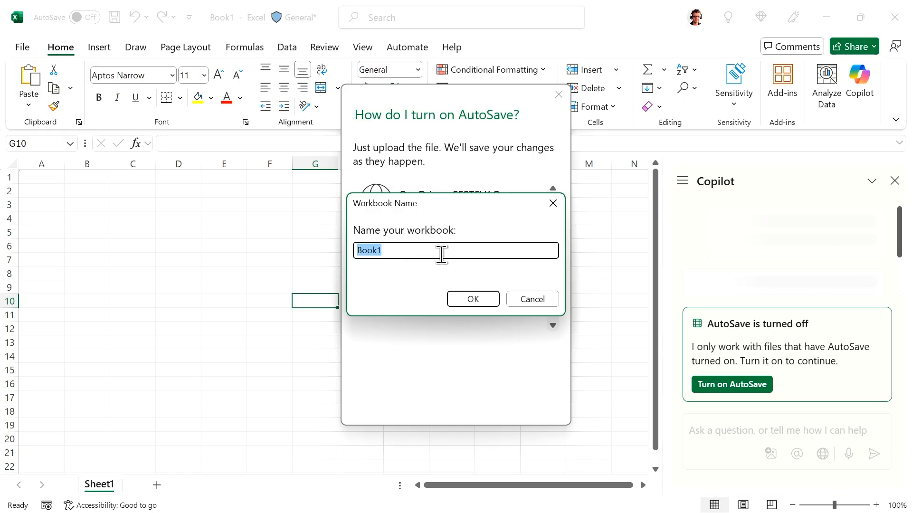
type("Demo-MS-4018")
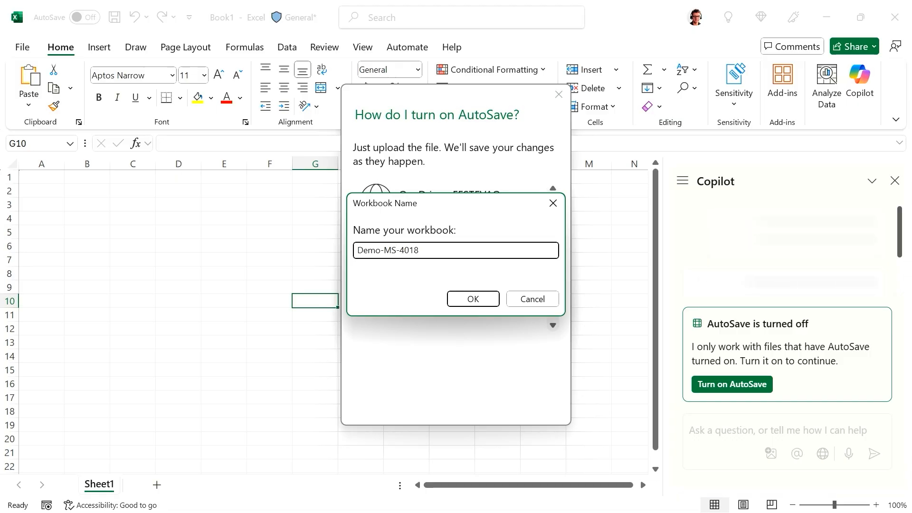
left_click(475, 304)
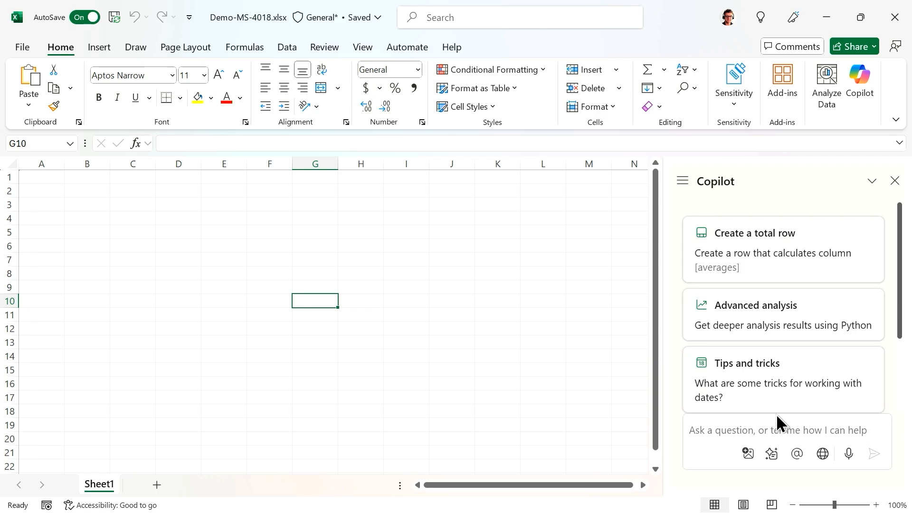
- Write a Copilot prompt requesting yearly sales data with year, month, totals, products, quantities and other critical columns
left_click(782, 433)
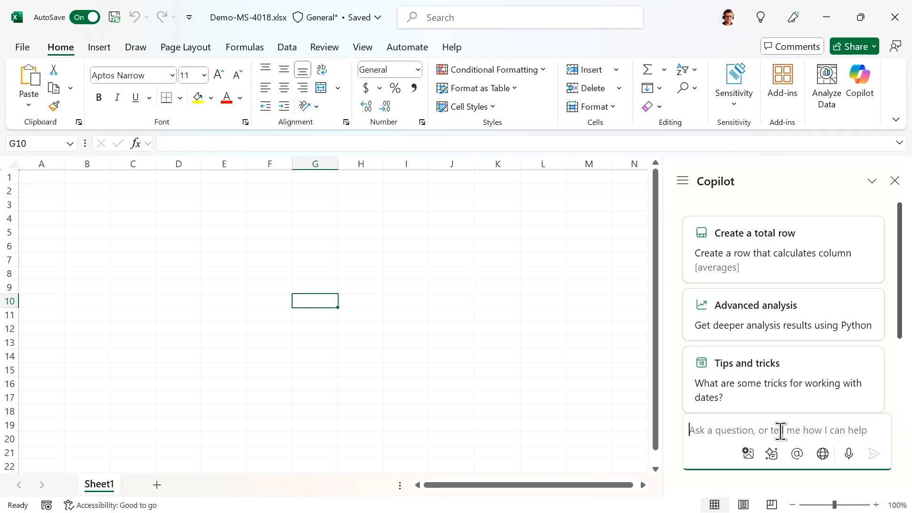
type("copil")
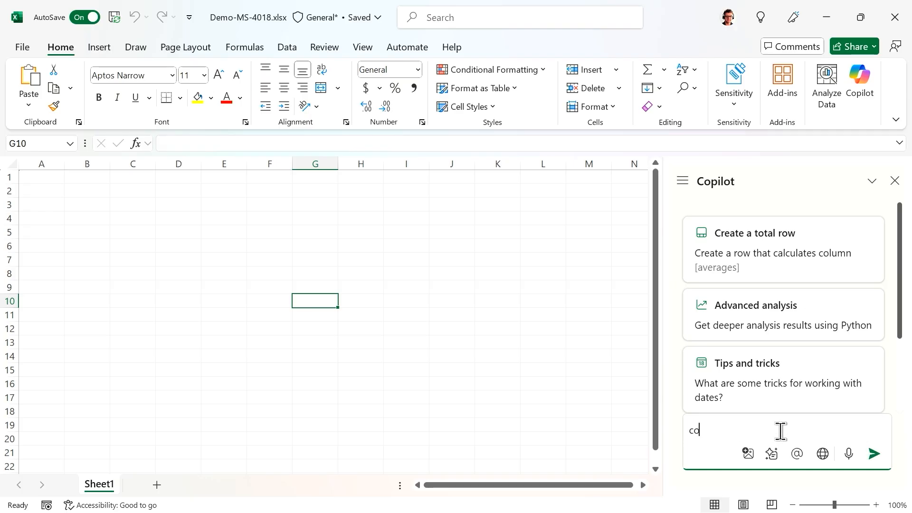
key("BackSpace")
key("BackSpace")
key("BackSpace")
key("BackSpace")
key("BackSpace")
key("BackSpace")
key("BackSpace")
type("please create a data data for")
key("BackSpace")
key("BackSpace")
key("BackSpace")
key("BackSpace")
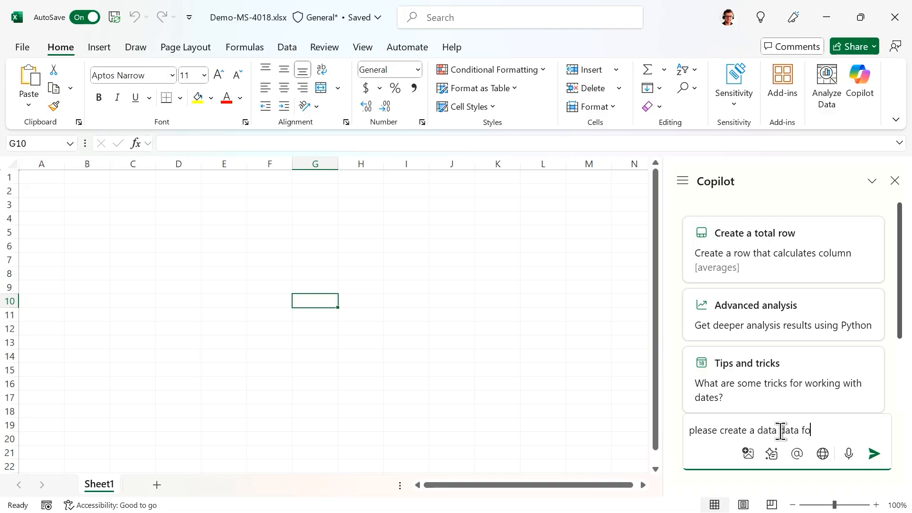
type("representing my yea")
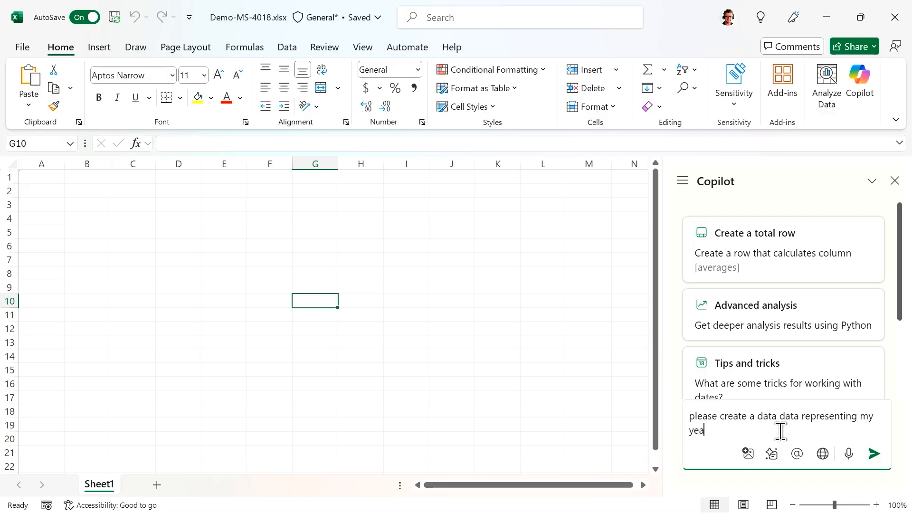
type("rly sales, with yer, month, total")
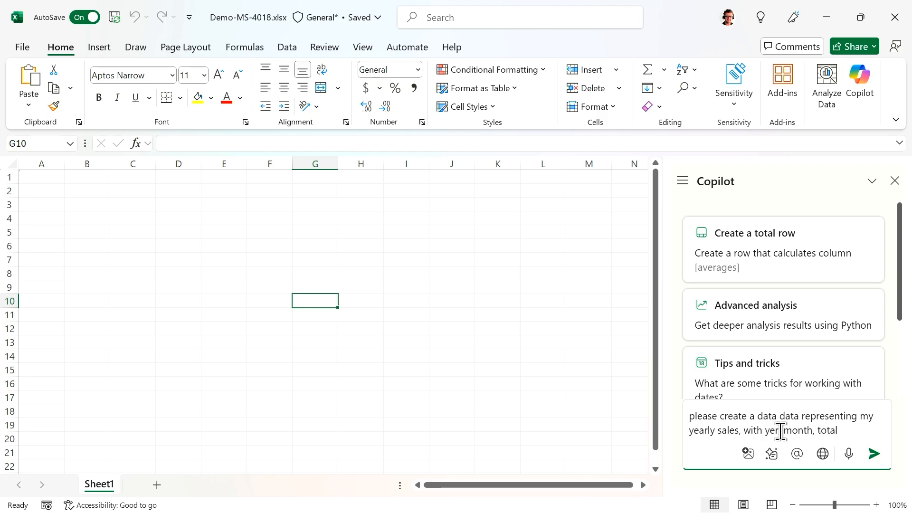
type("s, produc")
type("ts,")
type(" quan")
type("t")
key("BackSpace")
type("ntities, and ")
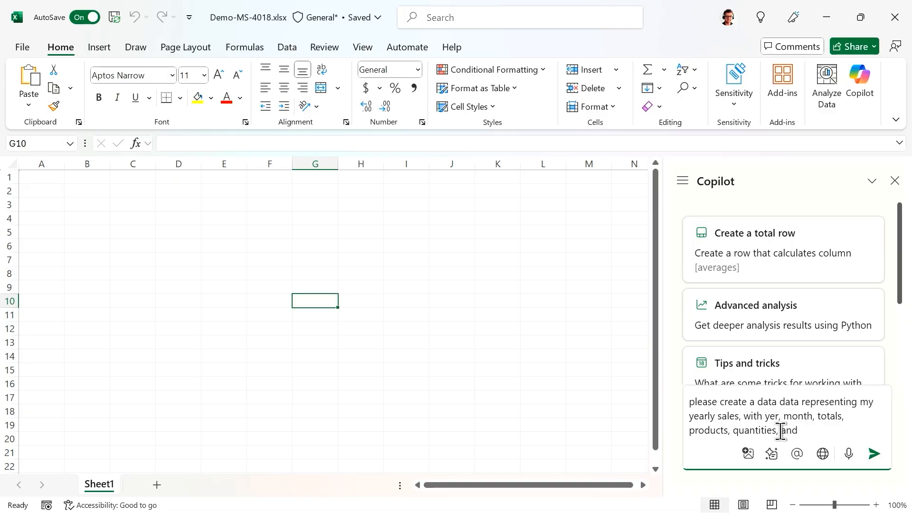
type("any othercolukns")
key("BackSpace")
key("BackSpace")
key("BackSpace")
key("BackSpace")
type("mns you believe are critial")
- Send the request and review Copilot's eight-column sample sales table, from Year to Salesperson
left_click(874, 453)
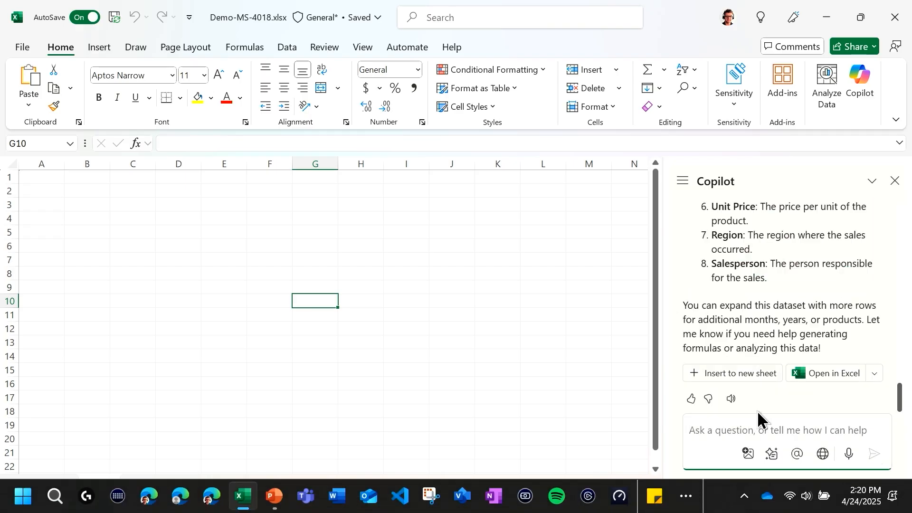
scroll(791, 331, "up", 4)
scroll(789, 324, "down", 4)
scroll(790, 316, "up", 5)
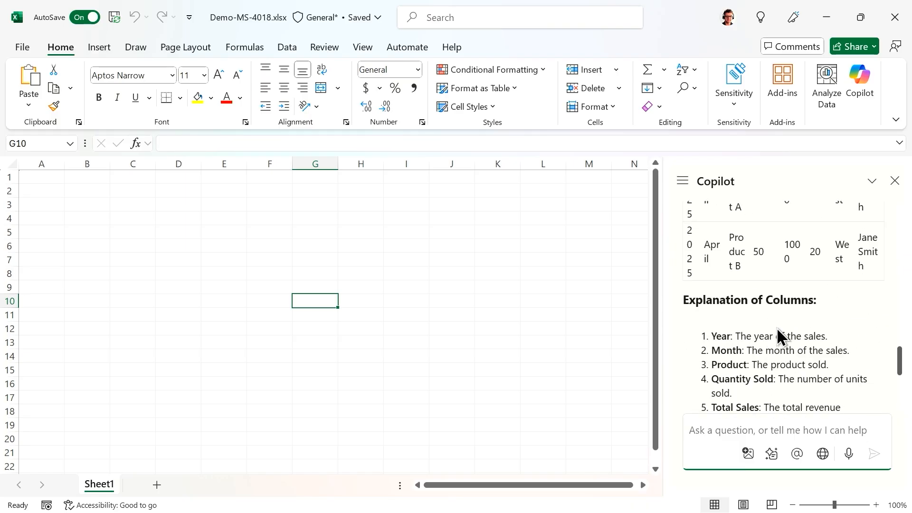
scroll(775, 328, "up", 3)
scroll(771, 330, "up", 10)
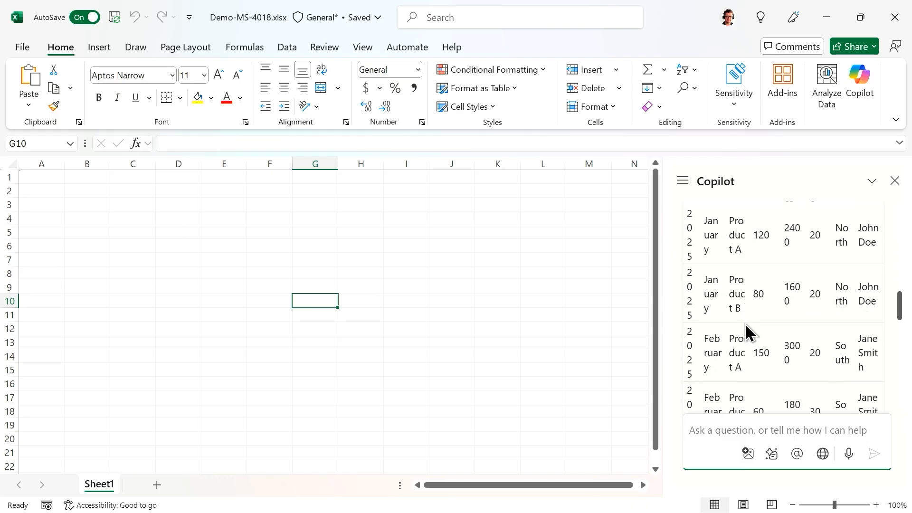
scroll(762, 323, "down", 3)
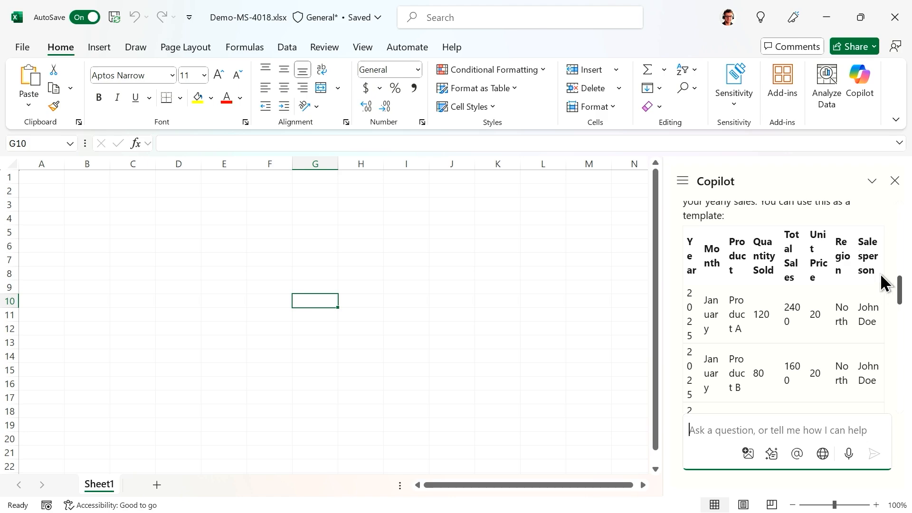
scroll(837, 397, "down", 15)
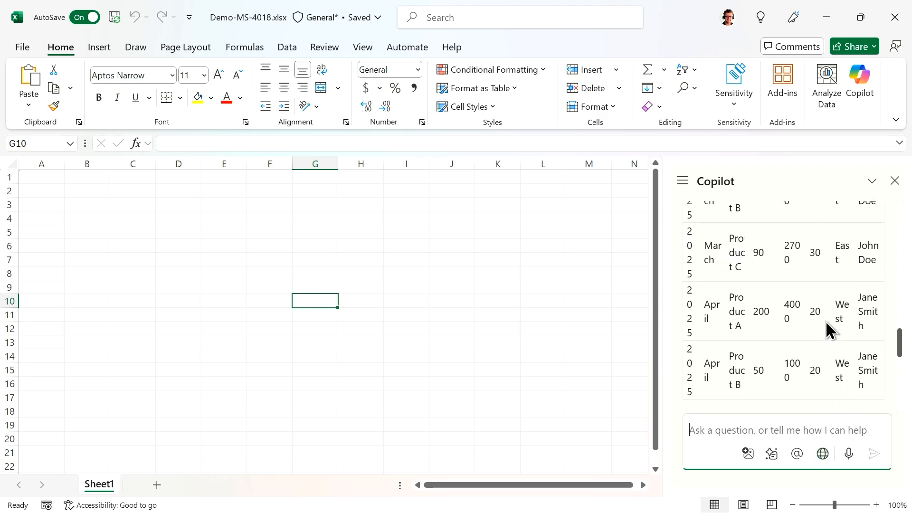
scroll(779, 262, "up", 2)
scroll(788, 269, "up", 2)
scroll(782, 272, "down", 4)
scroll(782, 271, "down", 1)
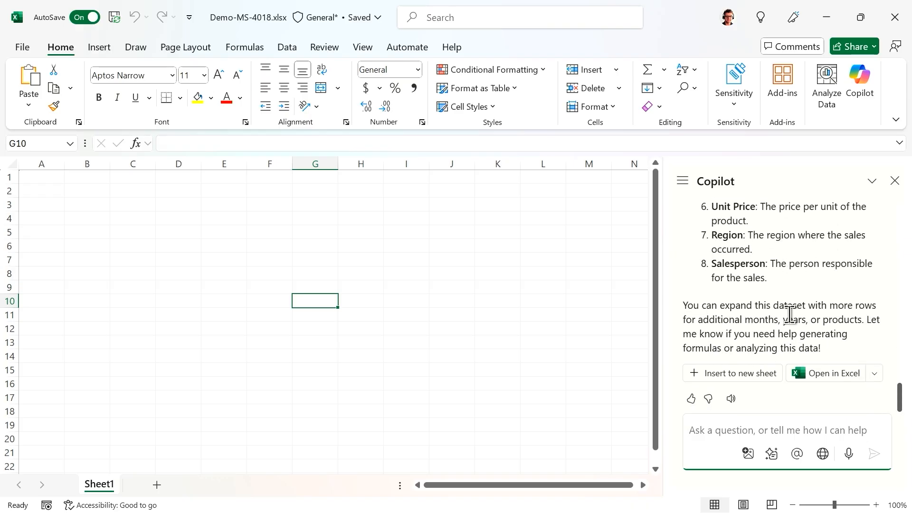
- Insert Copilot's sample sales table into the sheet at A1:H9
left_click(747, 375)
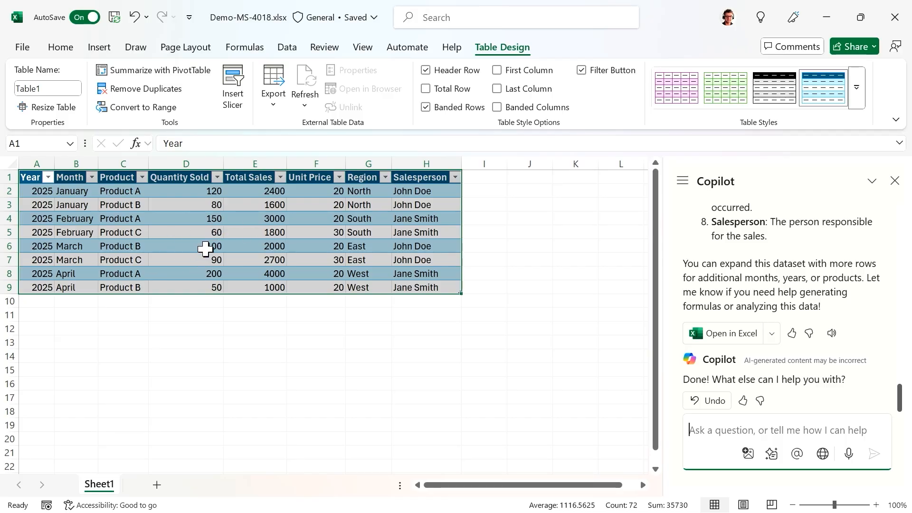
left_click(145, 259)
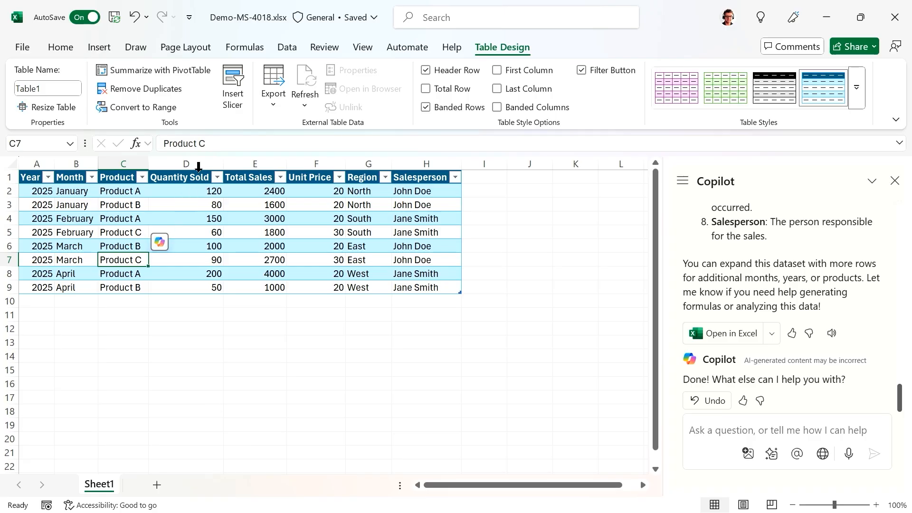
left_click(772, 425)
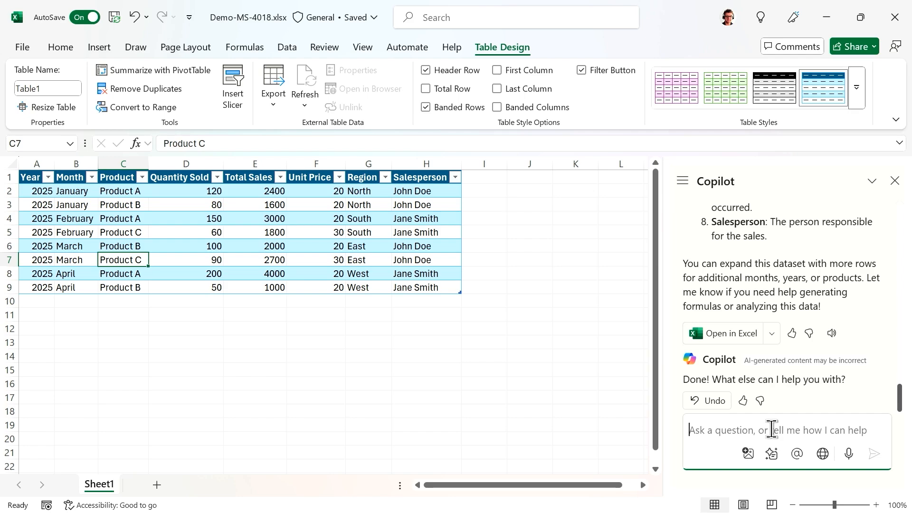
- Have Copilot sort the table by Quantity Sold ascending, from 50 up to 200
type("sort based on to")
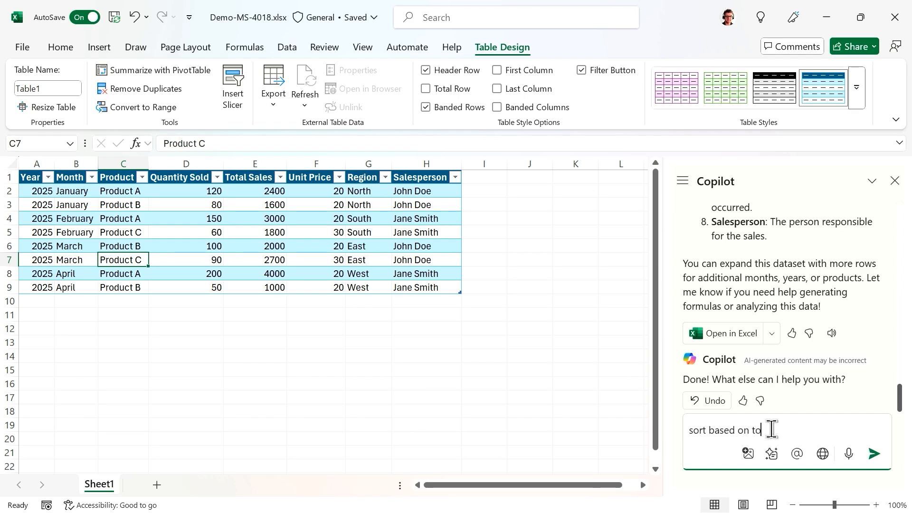
key("BackSpace")
key("BackSpace")
type("qup")
key("BackSpace")
key("BackSpace")
key("BackSpace")
type("quantit sold")
key("Return")
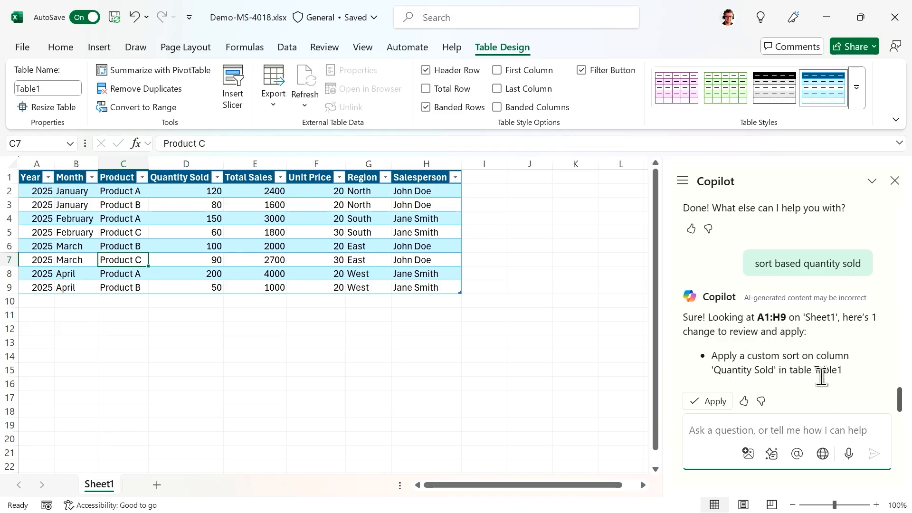
left_click(710, 402)
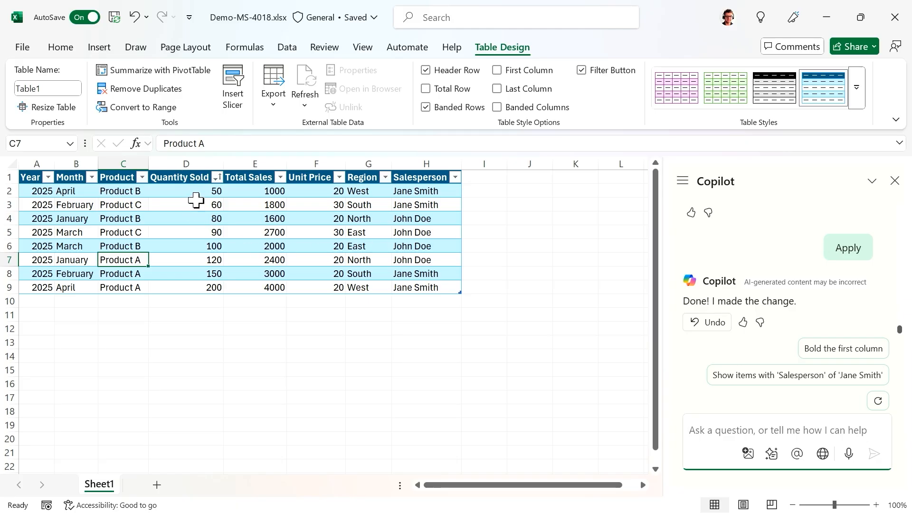
left_click_drag(197, 194, 198, 284)
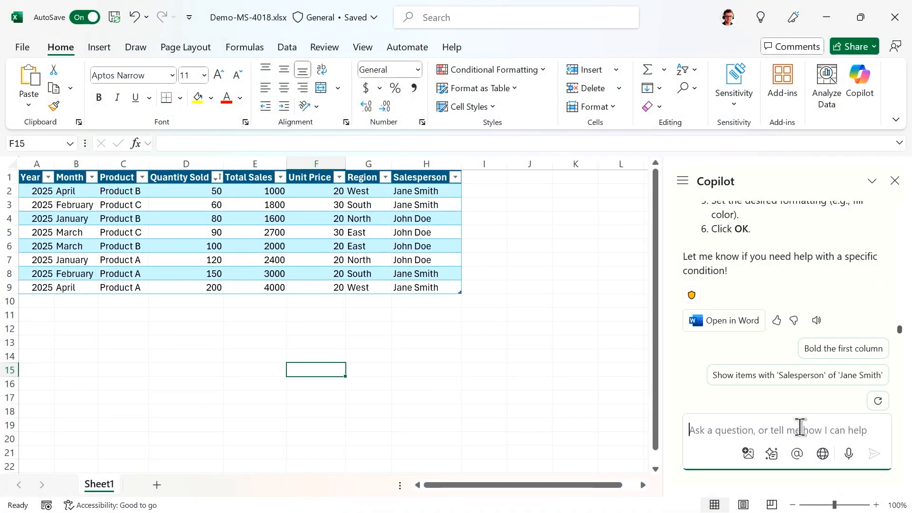
- Ask Copilot to highlight the highest Total Sales in red and apply it to the 4000 cell
type("highl")
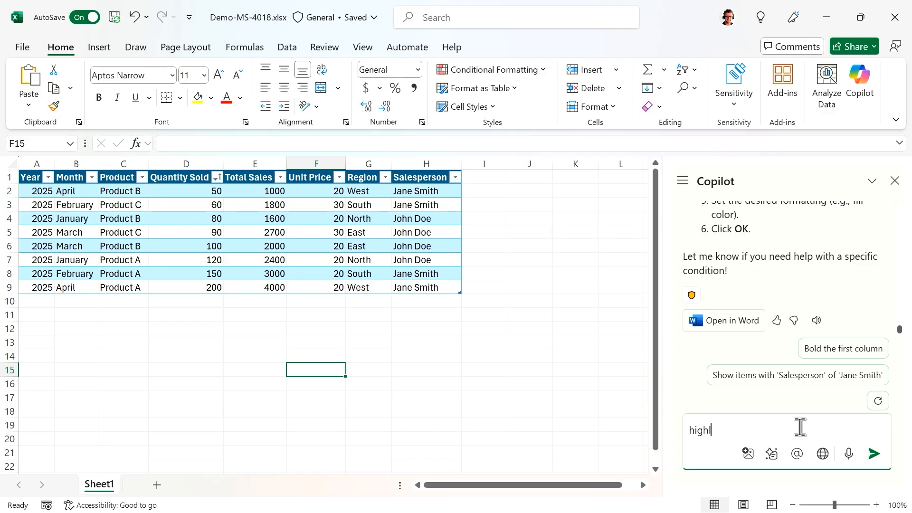
type("ight the")
type("ghes")
key("BackSpace")
key("BackSpace")
type("h")
key("BackSpace")
type("est to")
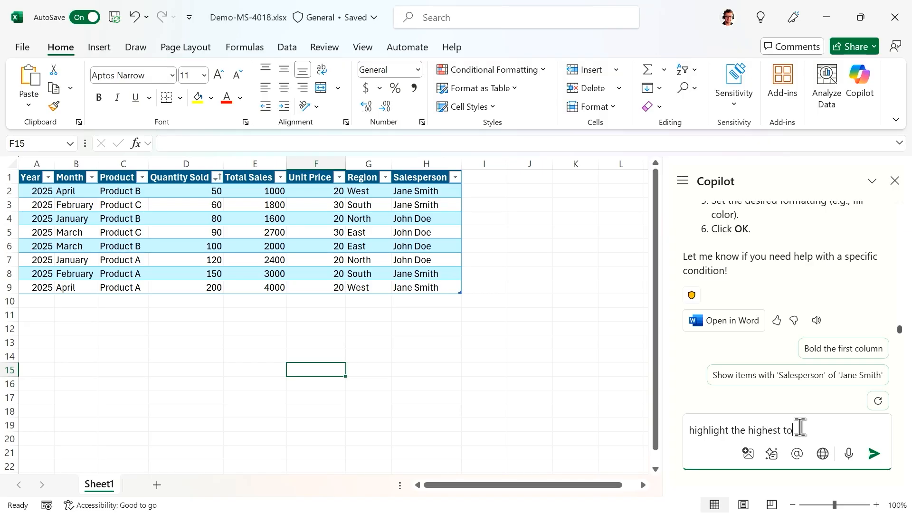
type("al sale")
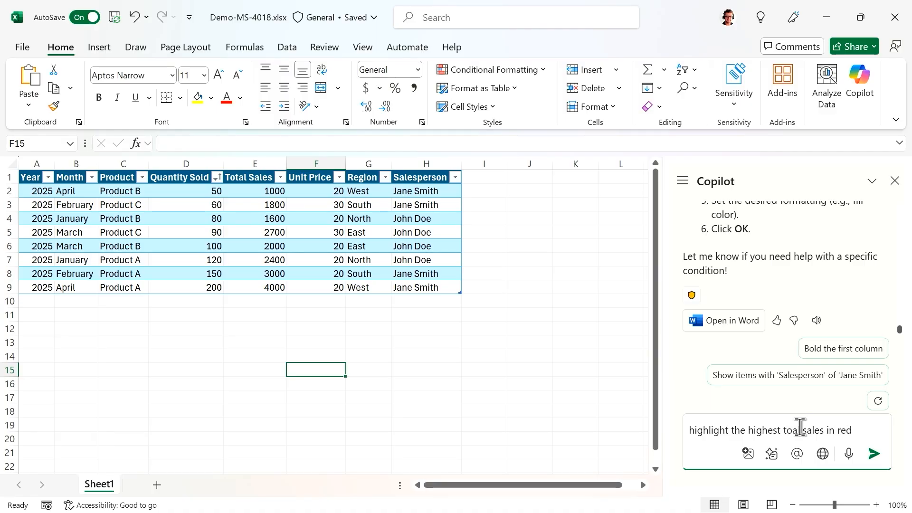
type("s in red")
key("Return")
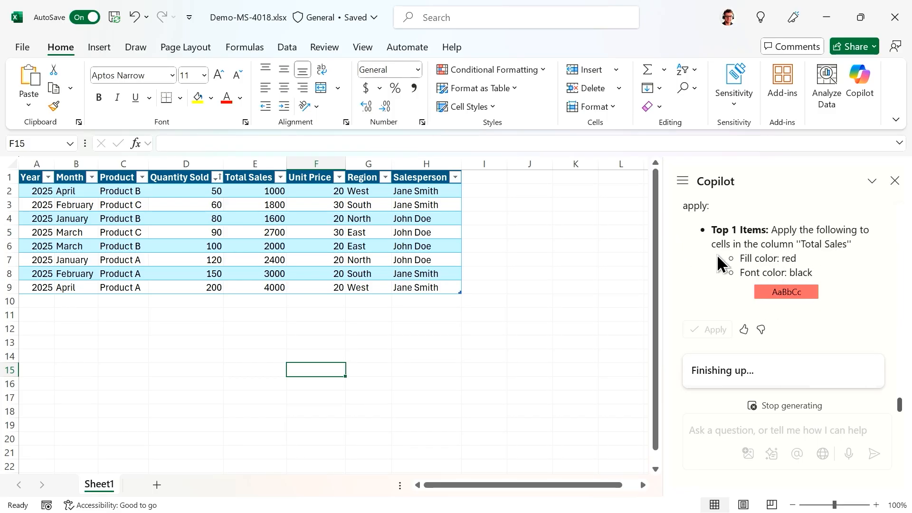
left_click(717, 323)
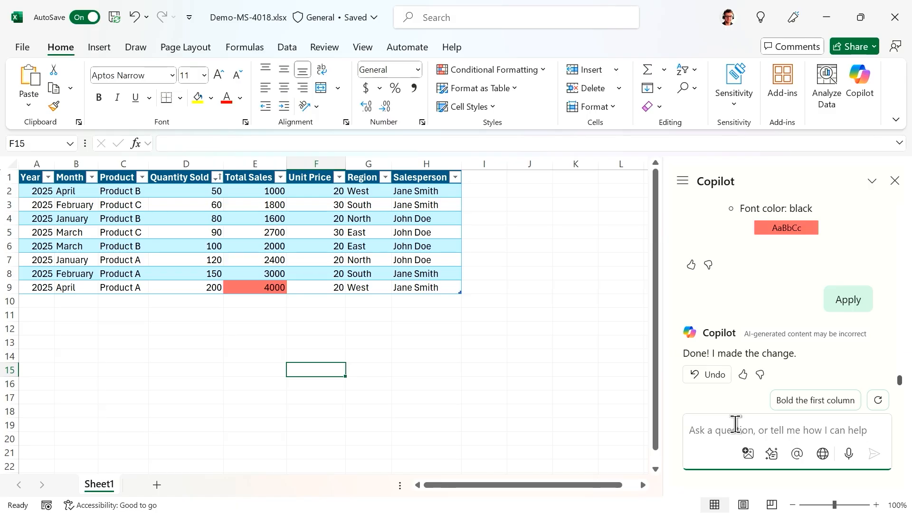
- Ask Copilot for more insightful columns and review its proposed Profit Margin formula
type("can you")
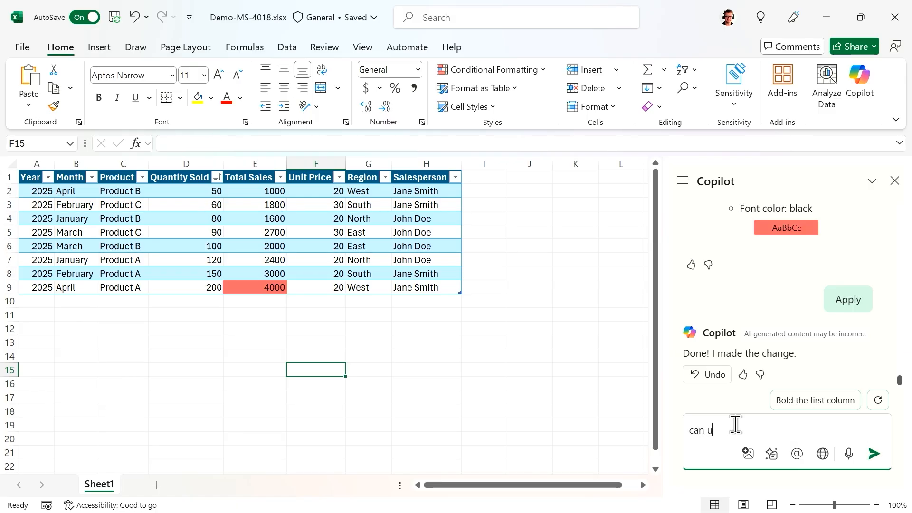
type(" suggest")
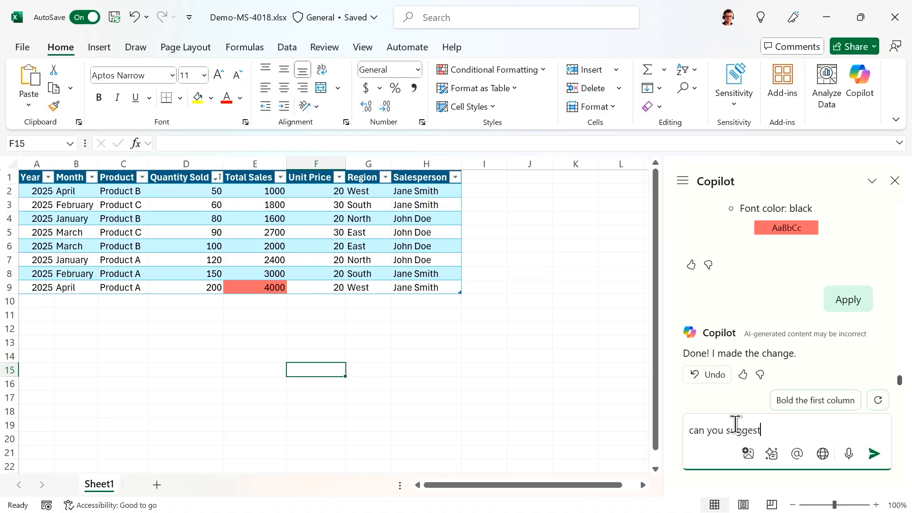
type(" any other columns to make this")
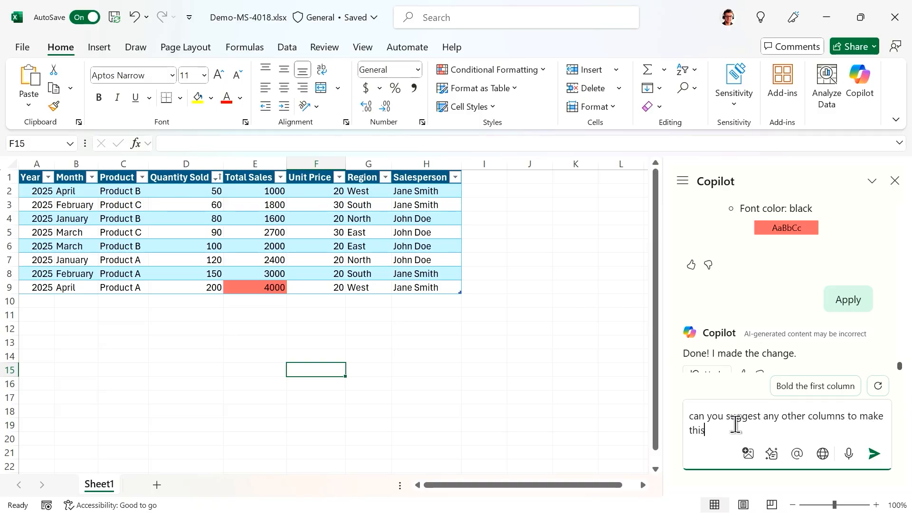
type(" data more in")
type("sifg")
type("htful?")
key("Return")
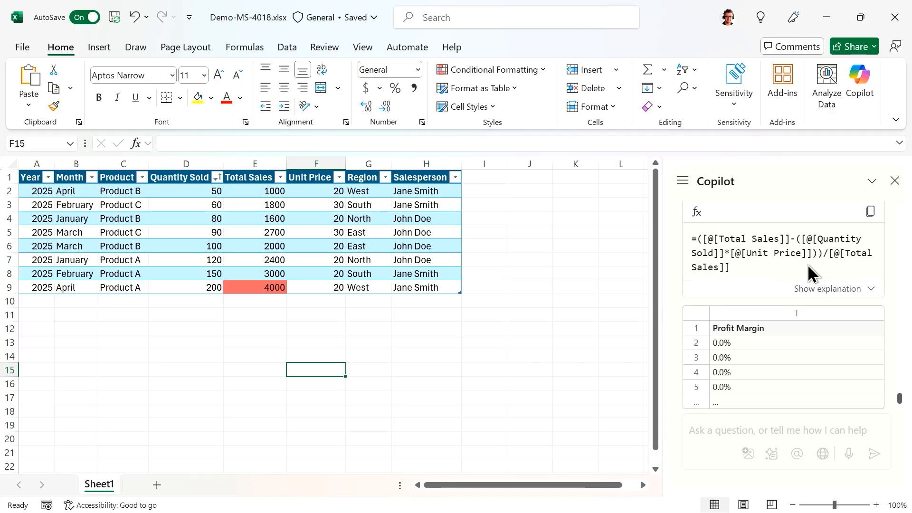
scroll(753, 266, "up", 3)
scroll(760, 295, "down", 4)
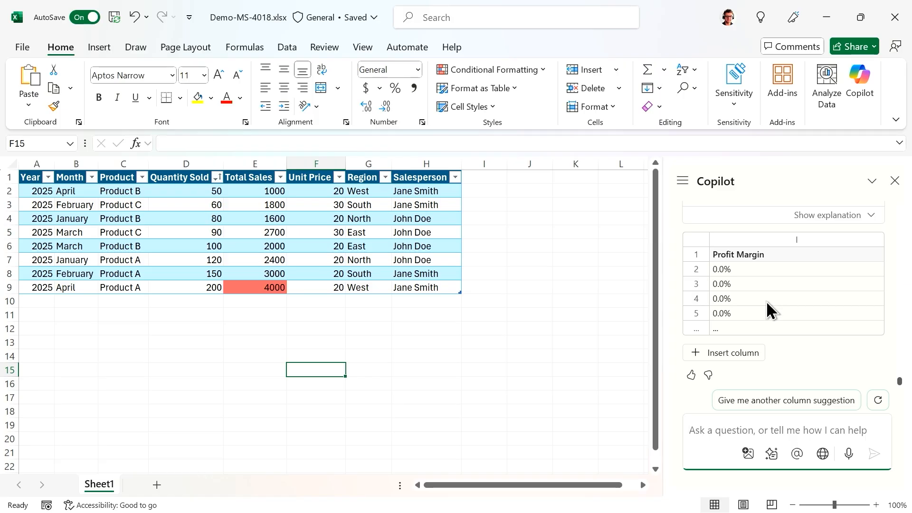
- Add the Profit Margin column I and get insights on Quantity Sold by Region (West 250, South 210)
left_click(729, 353)
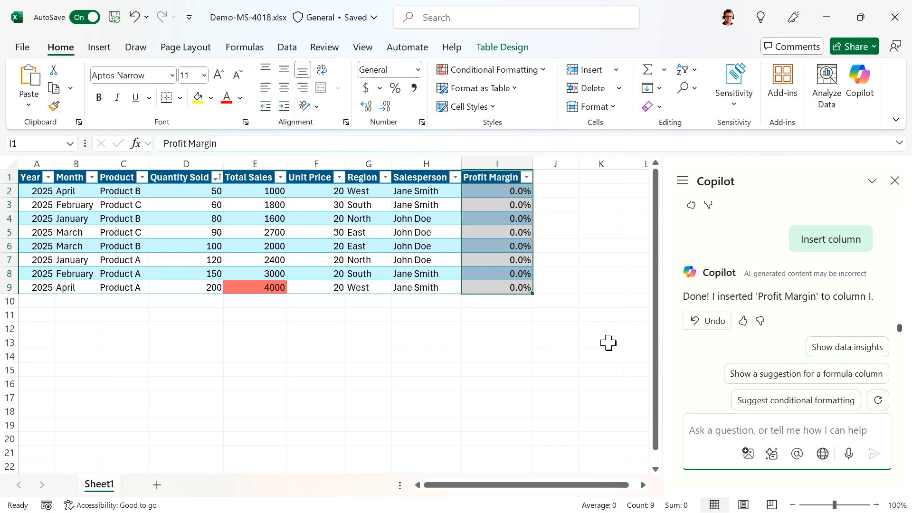
left_click(580, 370)
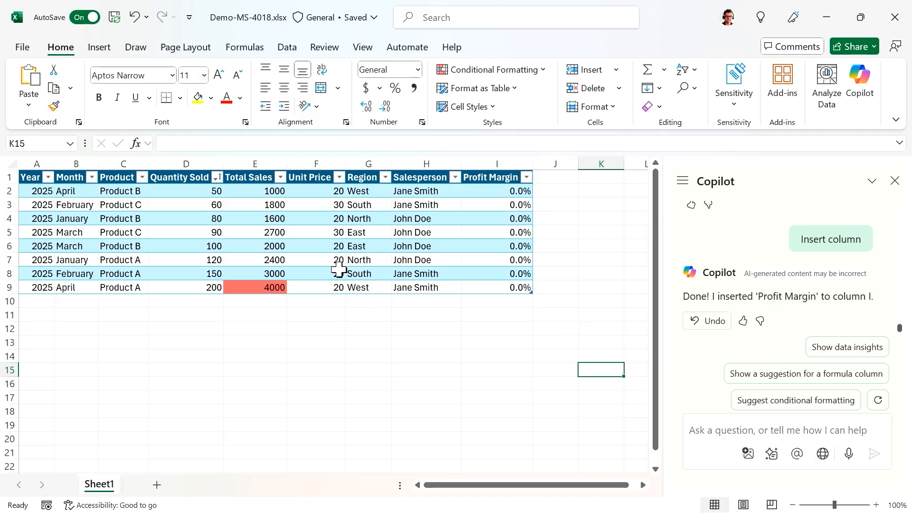
left_click(832, 351)
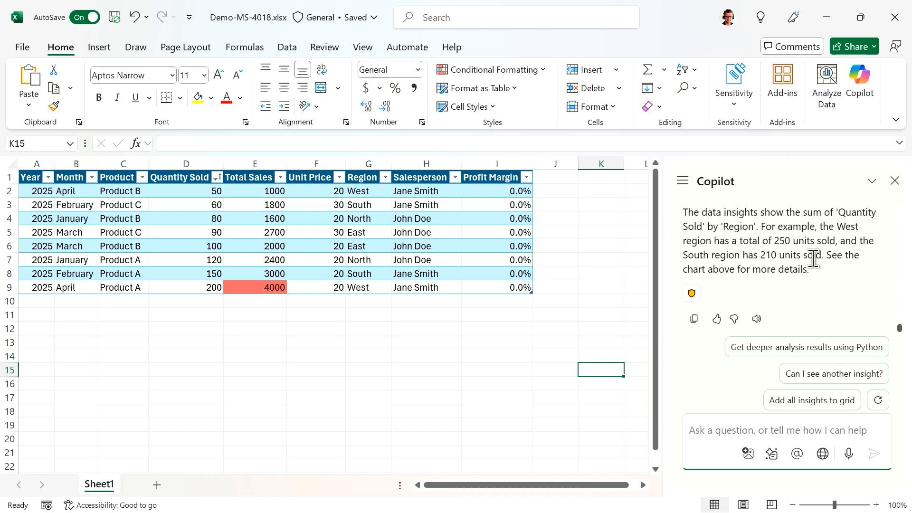
scroll(807, 256, "up", 5)
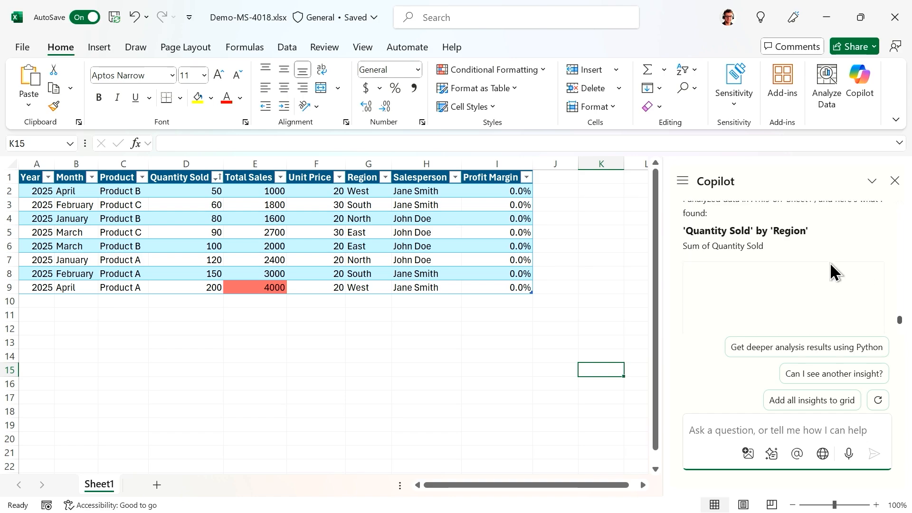
scroll(820, 260, "down", 5)
scroll(820, 255, "up", 3)
scroll(819, 255, "down", 3)
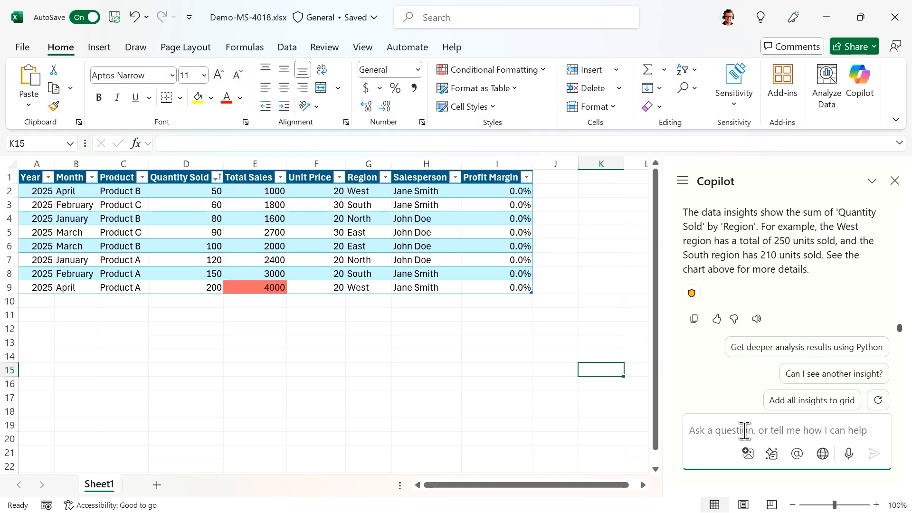
- Ask Copilot for a graph of these insights and review its Quantity Sold by Region PivotChart
type("can you")
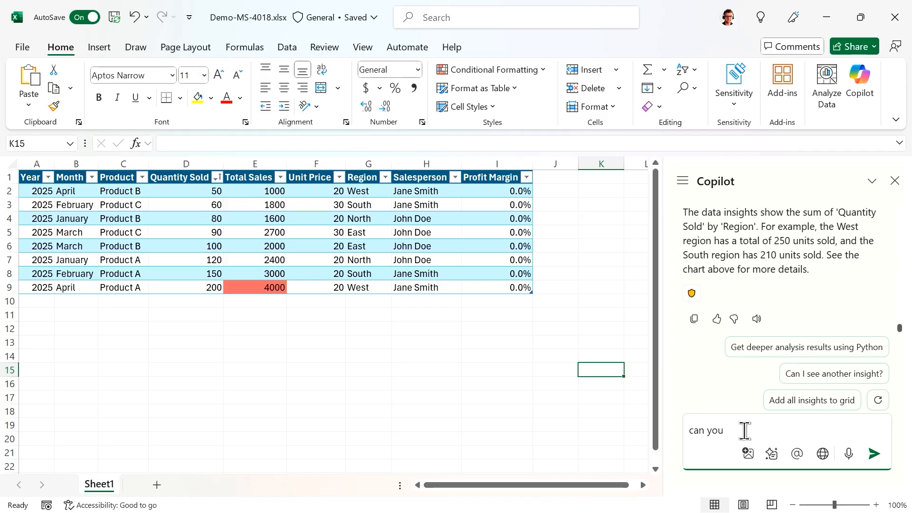
type(" provide a graphical vthis insights")
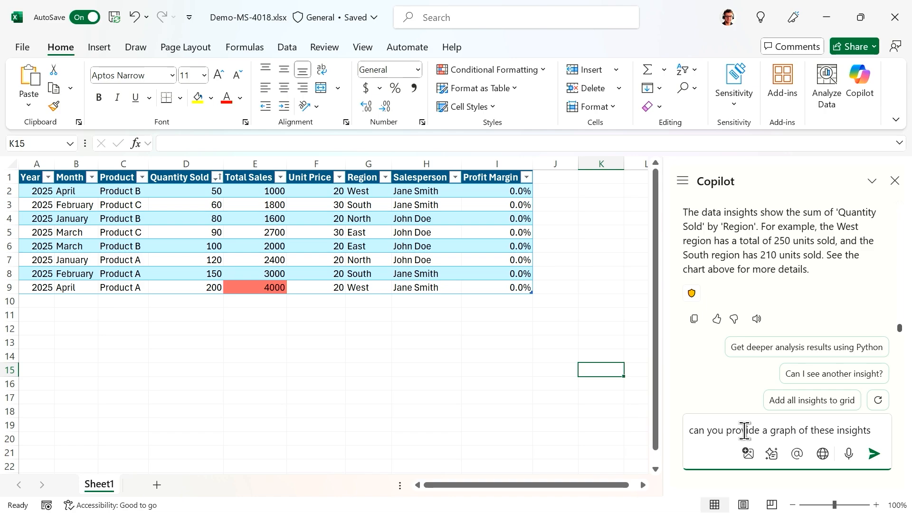
type("?")
key("Return")
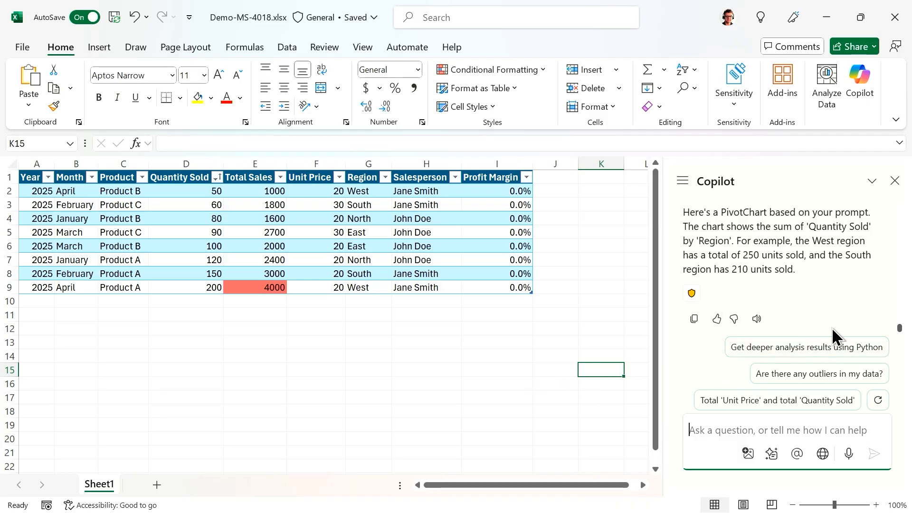
scroll(834, 314, "up", 3)
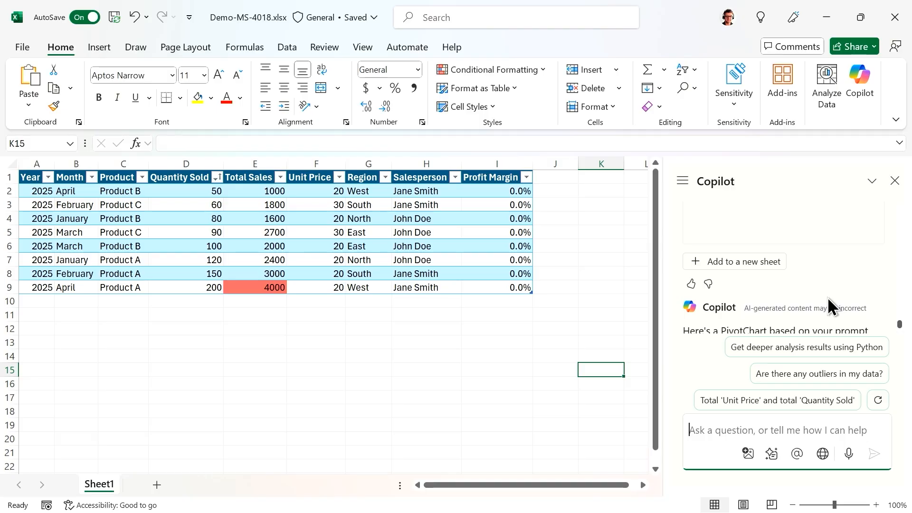
scroll(800, 271, "down", 3)
- Add the Quantity Sold by Region PivotTable and bar chart to a new Sheet2, then go to the File Home page
left_click(754, 267)
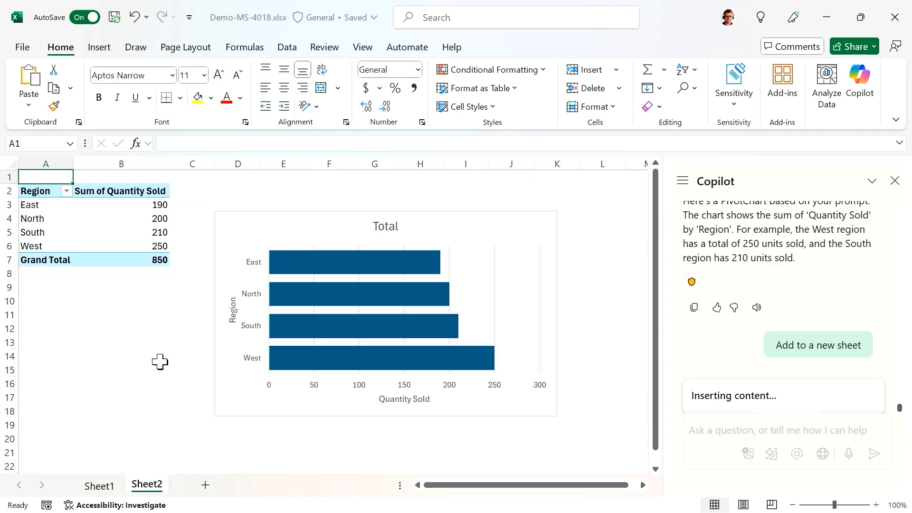
mouse_move(380, 368)
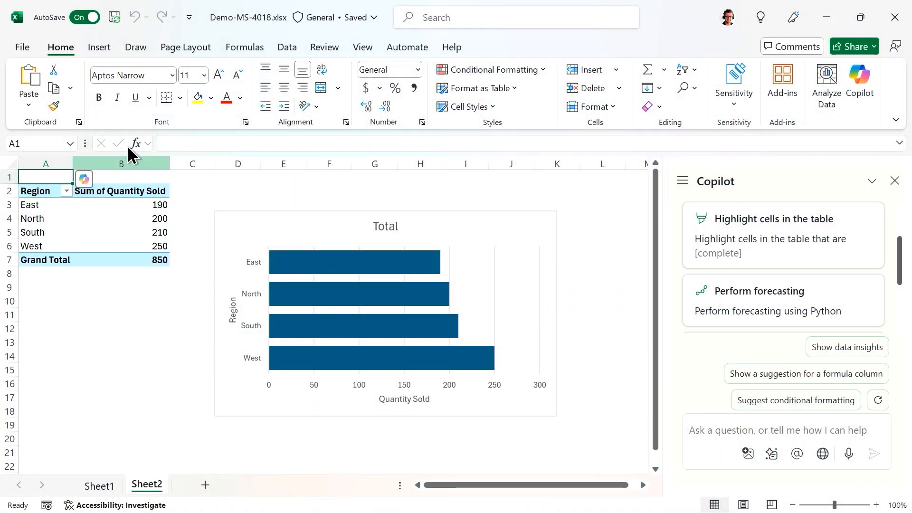
left_click(30, 48)
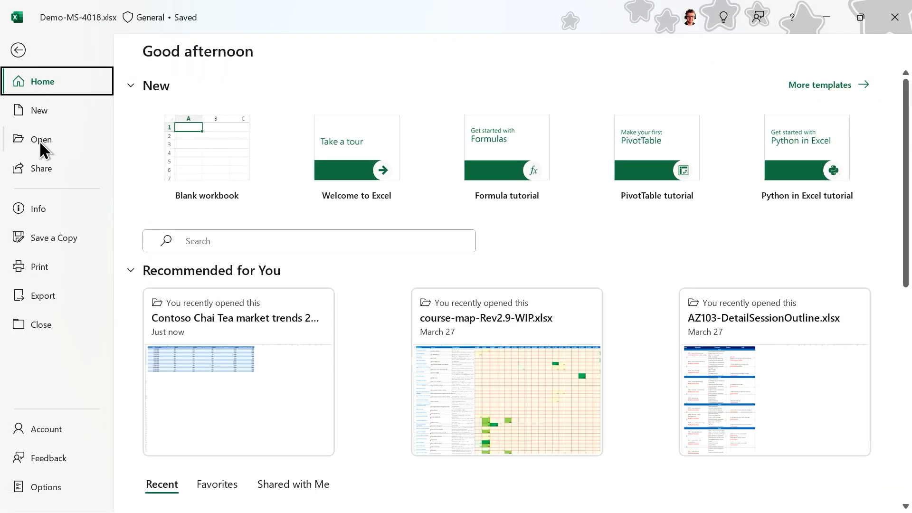
- Open Contoso Chai Tea market trends 2023.xlsx from Recent and show the Copilot pane beside it
left_click(41, 140)
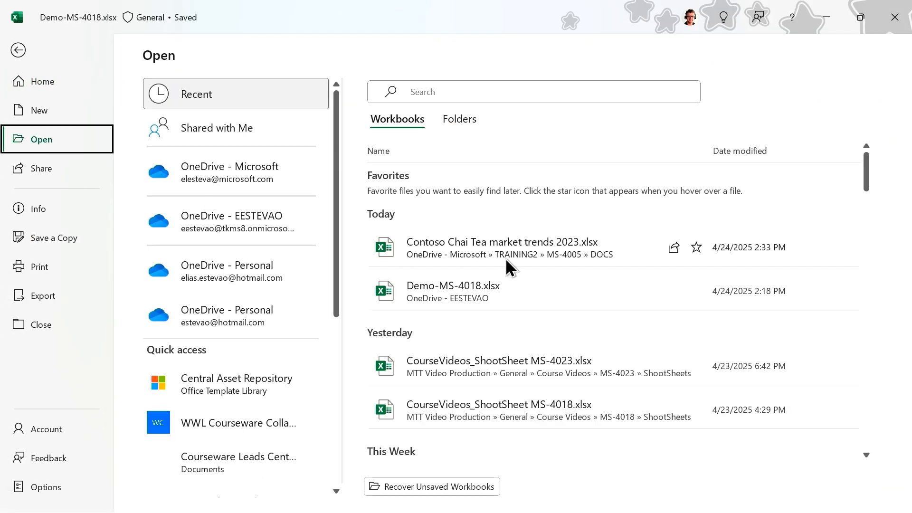
left_click(472, 250)
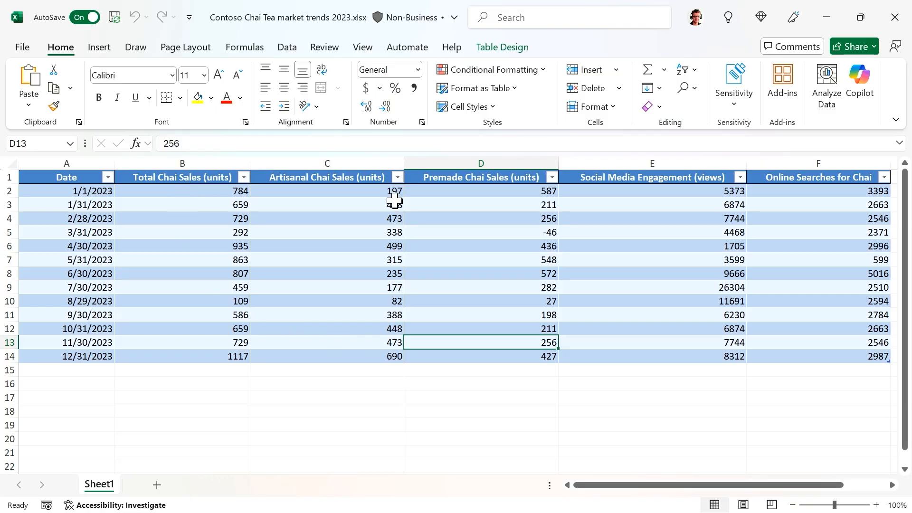
left_click_drag(614, 484, 837, 453)
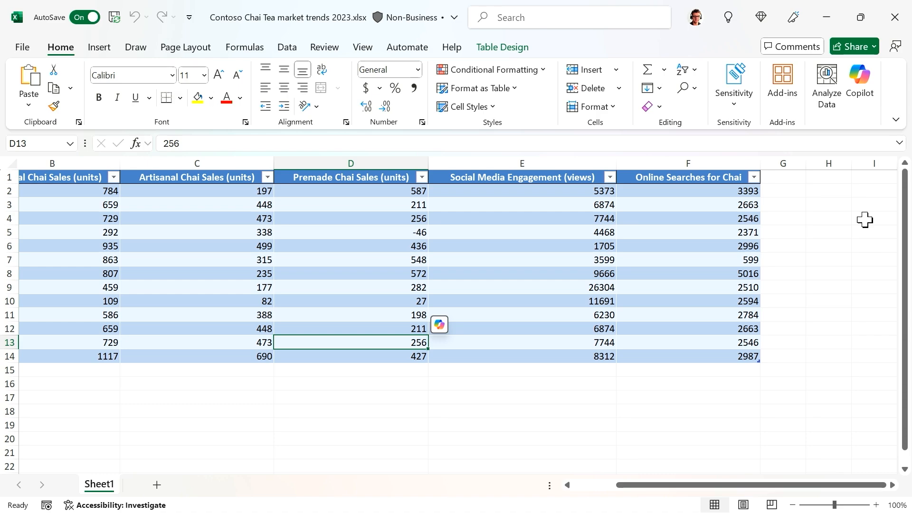
left_click(860, 85)
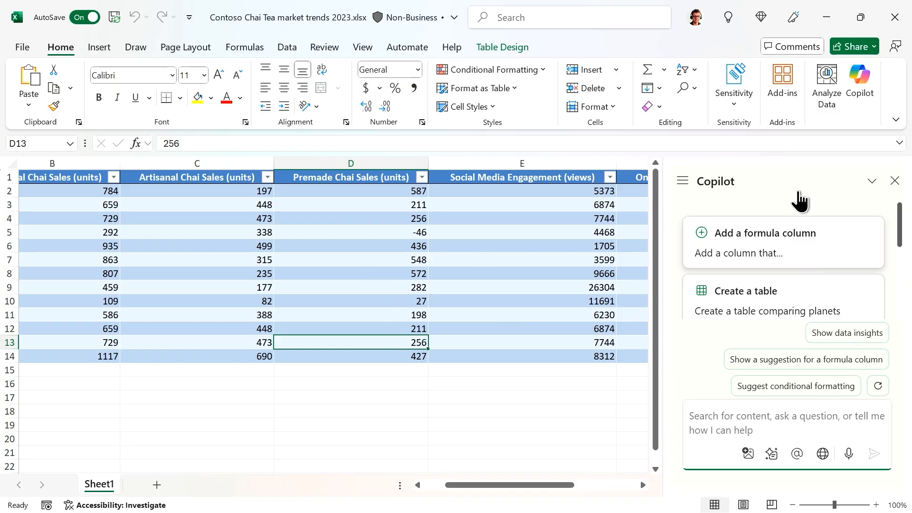
- Ask Copilot 'are there any outliers in my data' and review its Social Media Engagement finding
left_click(782, 421)
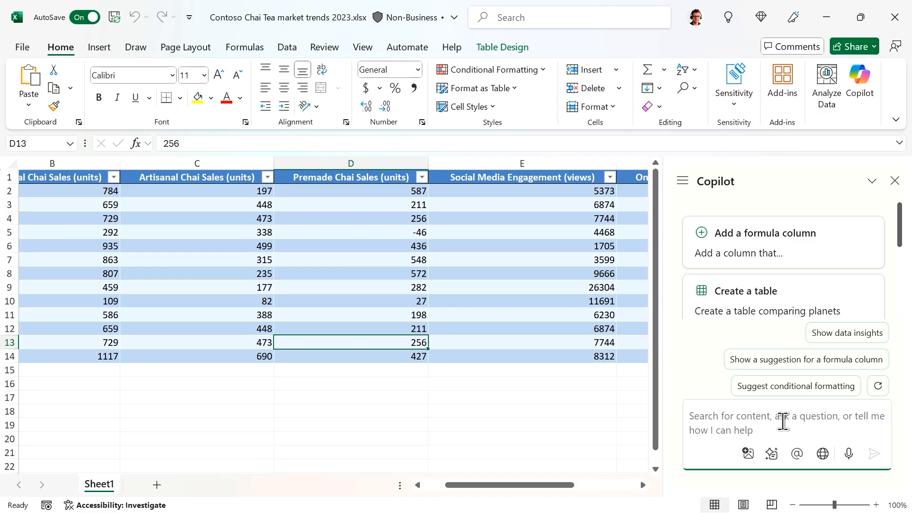
type("are there any outliers")
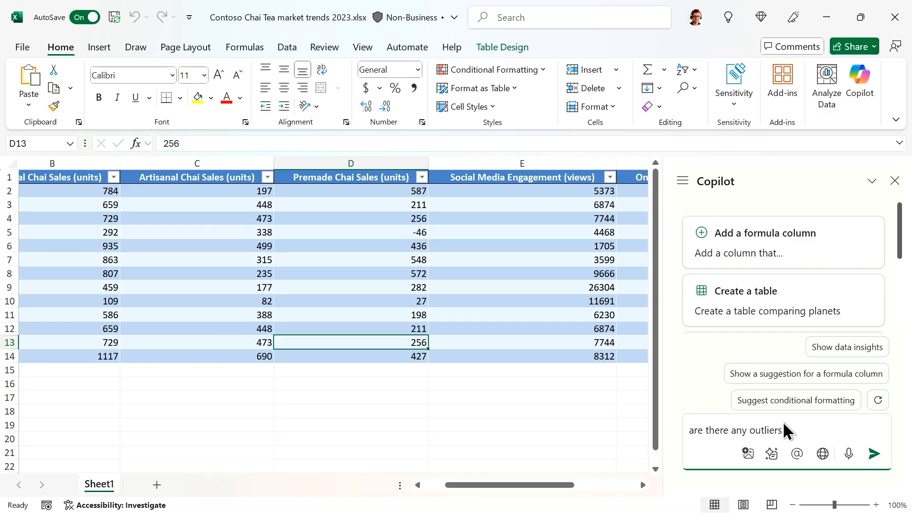
type("data")
key("Return")
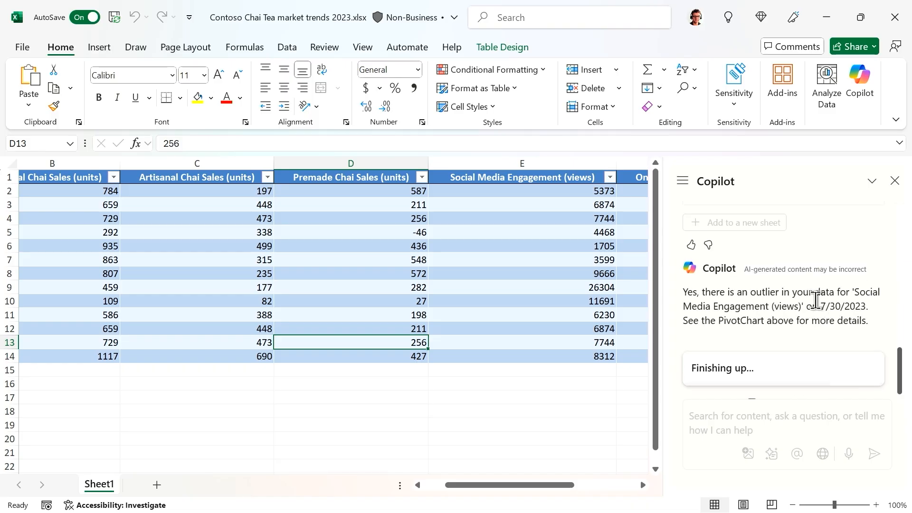
scroll(843, 310, "down", 2)
scroll(827, 271, "up", 3)
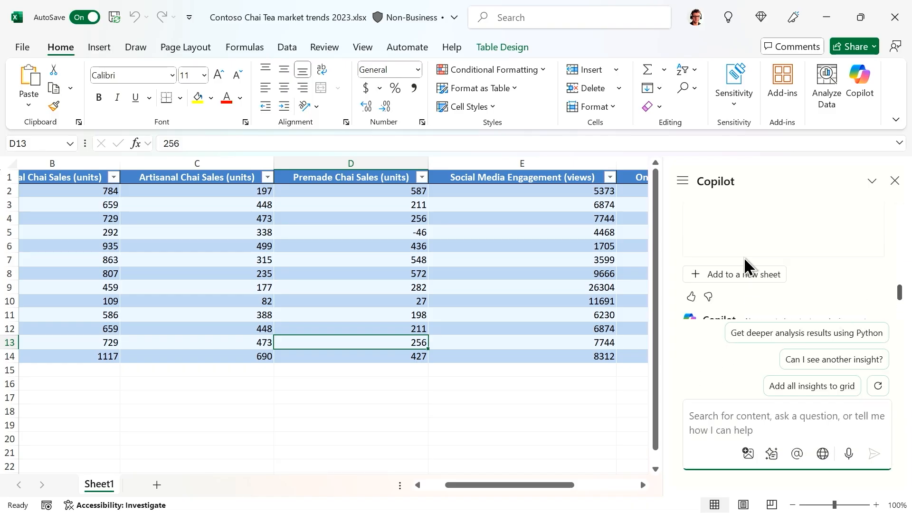
scroll(862, 282, "down", 2)
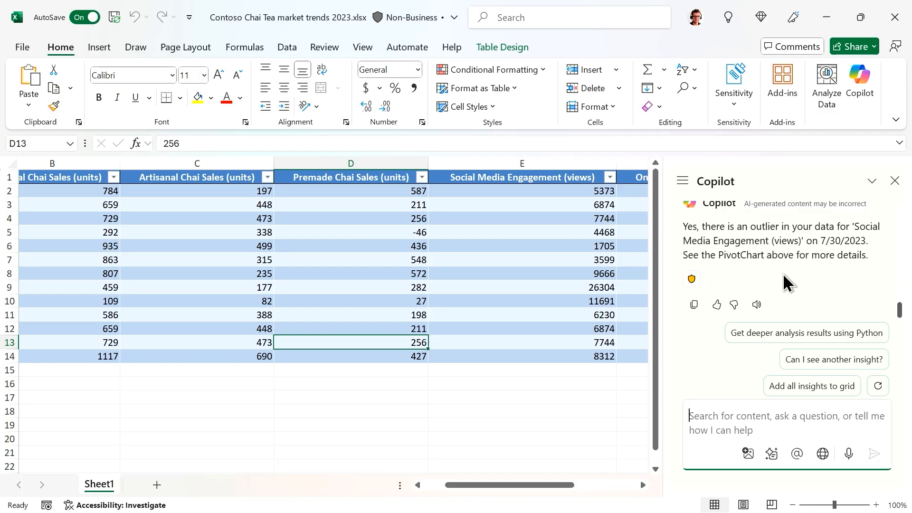
scroll(790, 280, "up", 3)
scroll(825, 255, "up", 4)
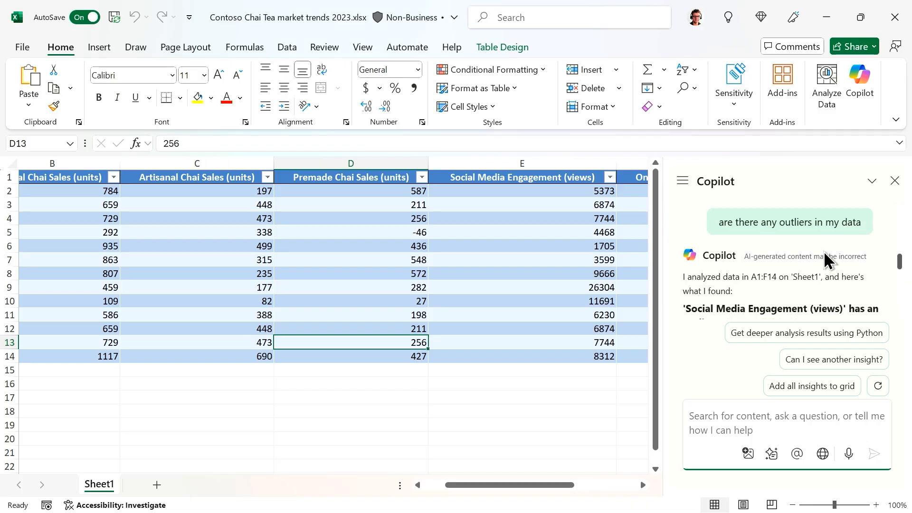
scroll(825, 254, "down", 4)
- Add the 26304-view outlier insight to a new Sheet2 with its PivotChart, then return to Sheet1
left_click(765, 278)
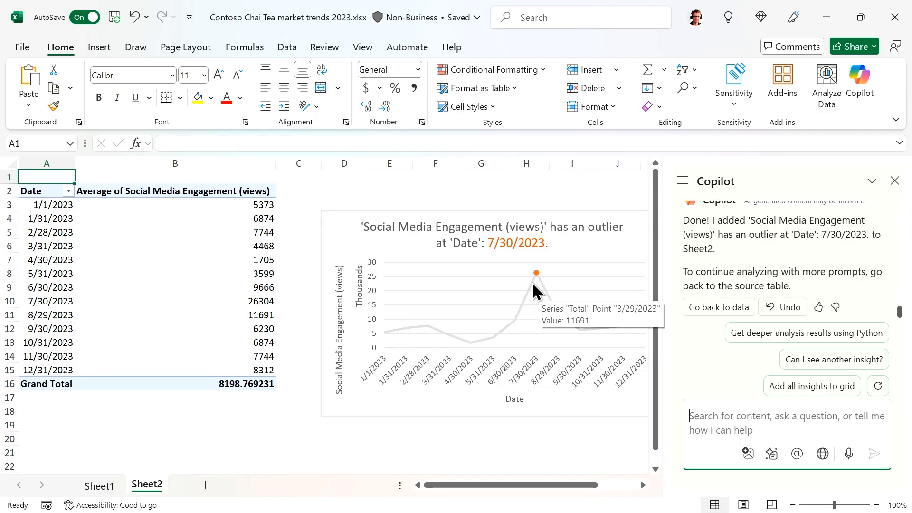
scroll(781, 285, "up", 5)
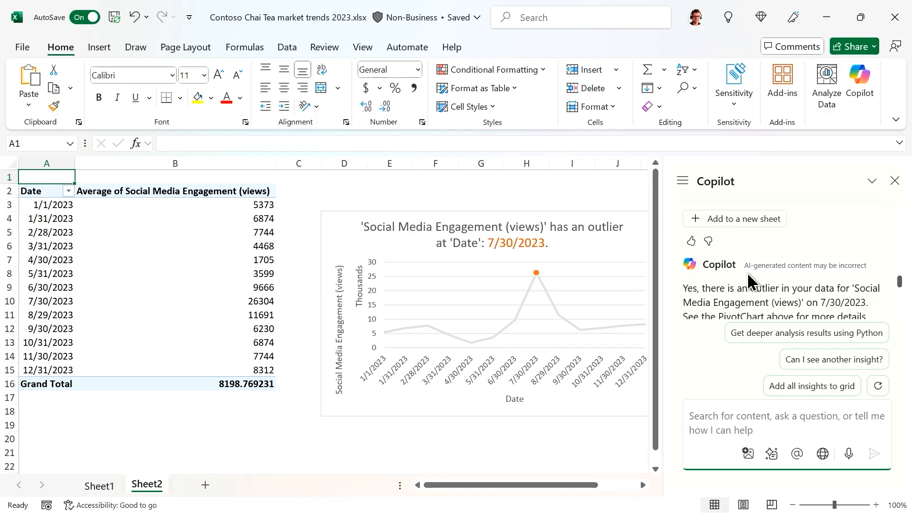
left_click(99, 485)
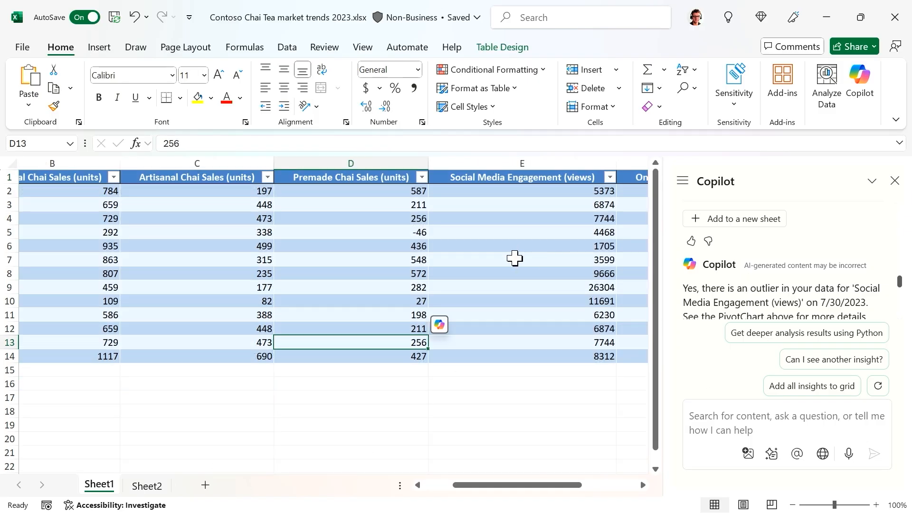
- Paste and send the question about the top-selling product in the first quarter to Copilot
left_click(762, 420)
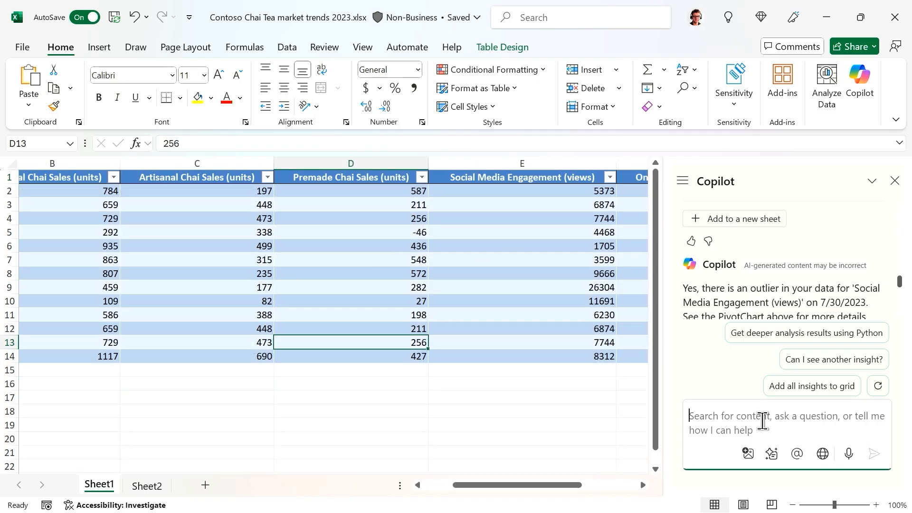
type("I am looking for the top selling product for the first quarter")
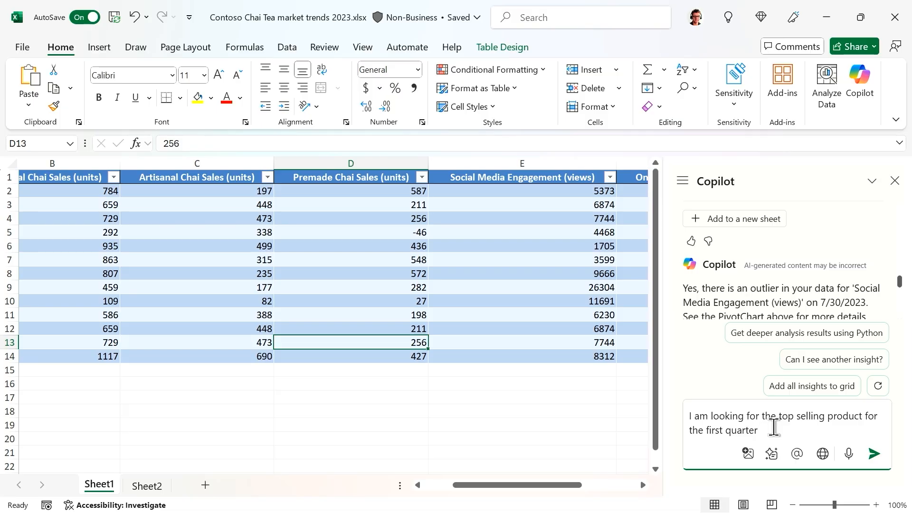
left_click(874, 454)
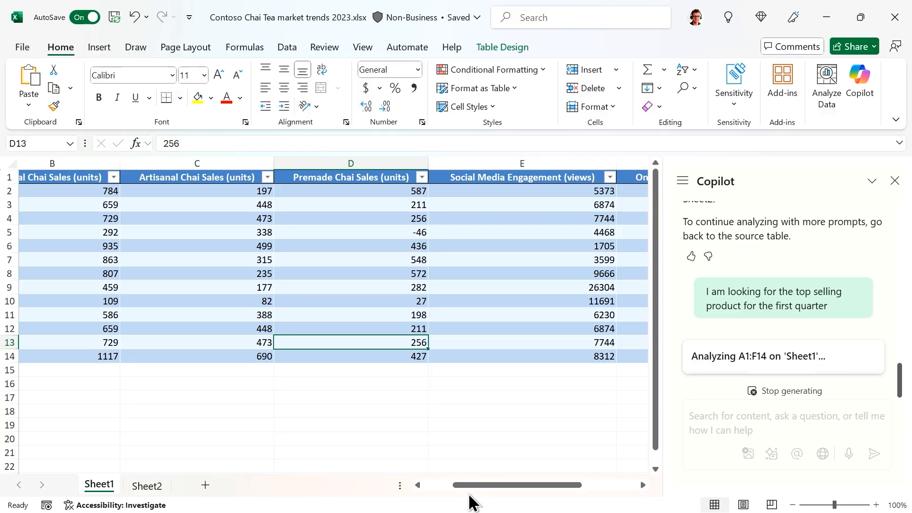
scroll(443, 486, "left", 2)
scroll(443, 491, "left", 1)
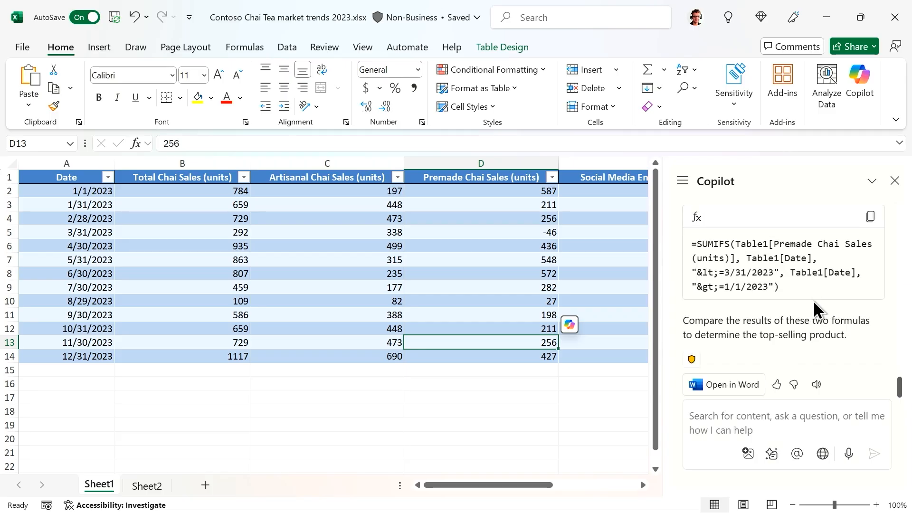
- Review Copilot's SUMIFS formulas totalling Artisanal and Premade Chai sales through 3/31/2023
scroll(770, 293, "up", 3)
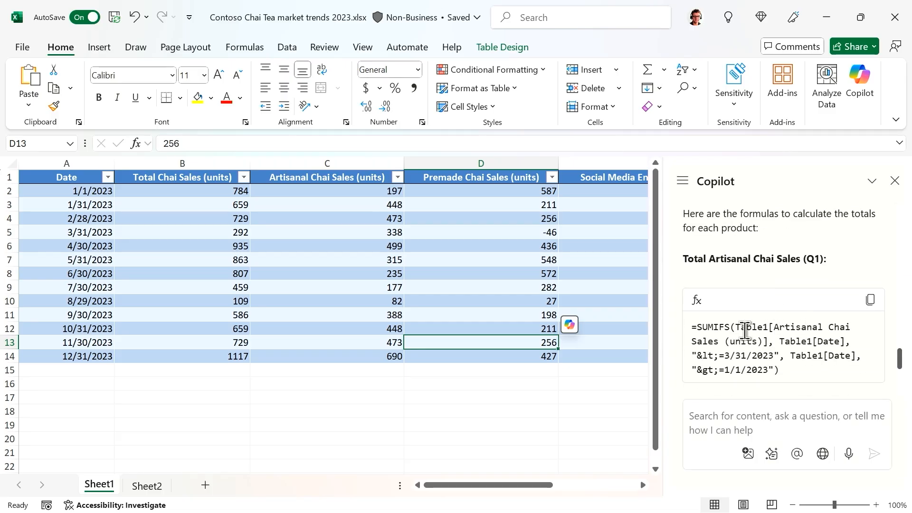
scroll(756, 327, "down", 2)
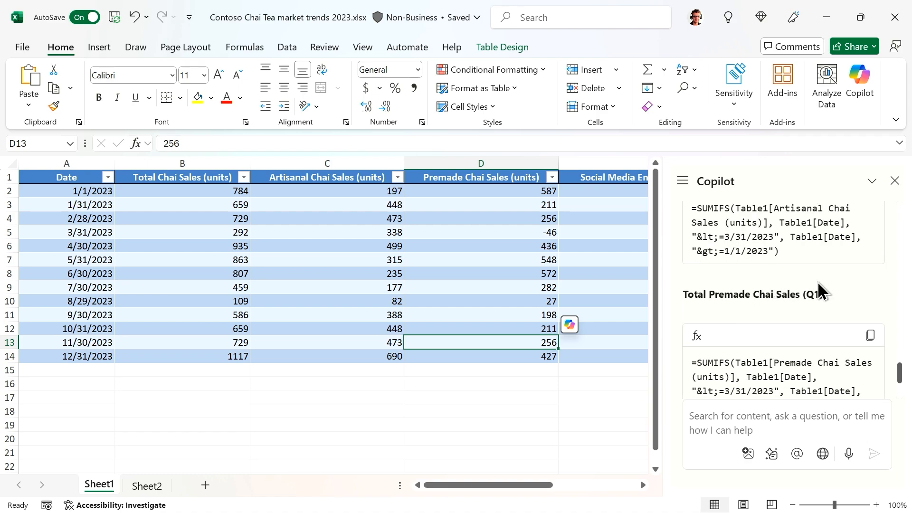
scroll(840, 291, "up", 3)
scroll(865, 291, "up", 3)
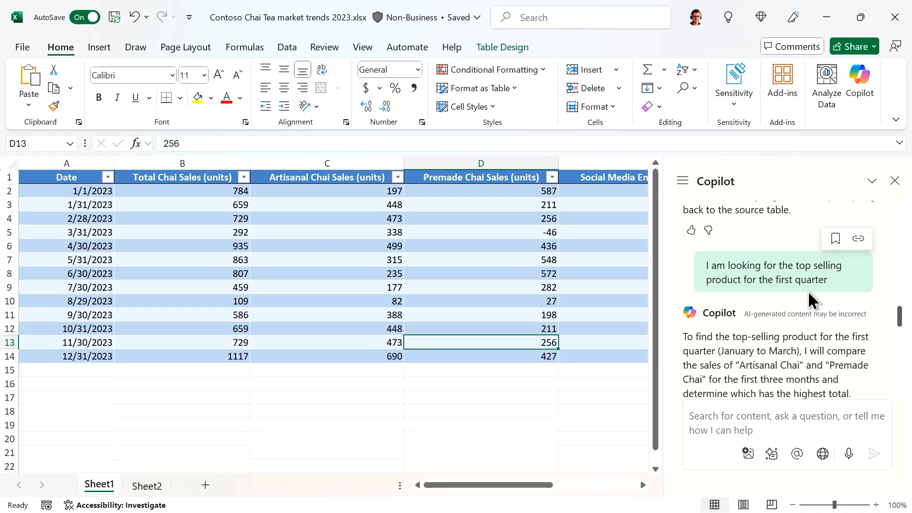
scroll(805, 304, "up", 2)
scroll(803, 299, "down", 3)
scroll(803, 291, "down", 5)
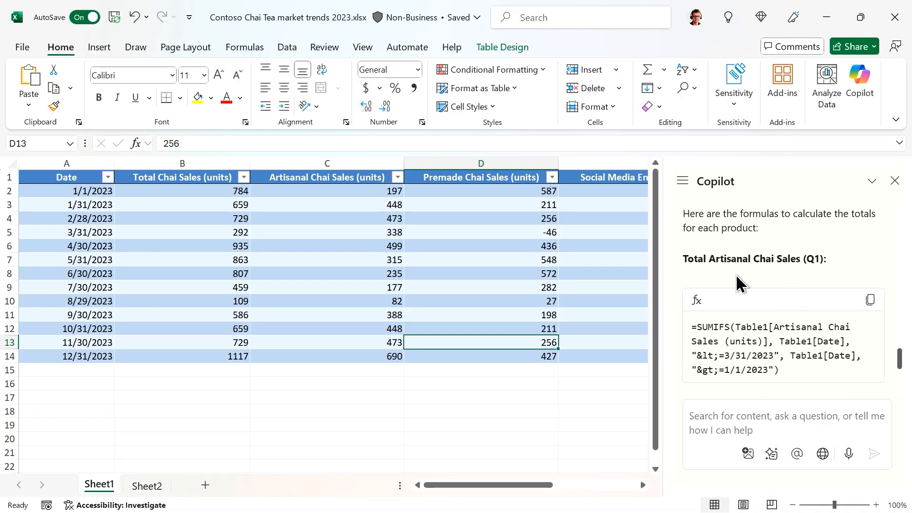
scroll(738, 283, "down", 3)
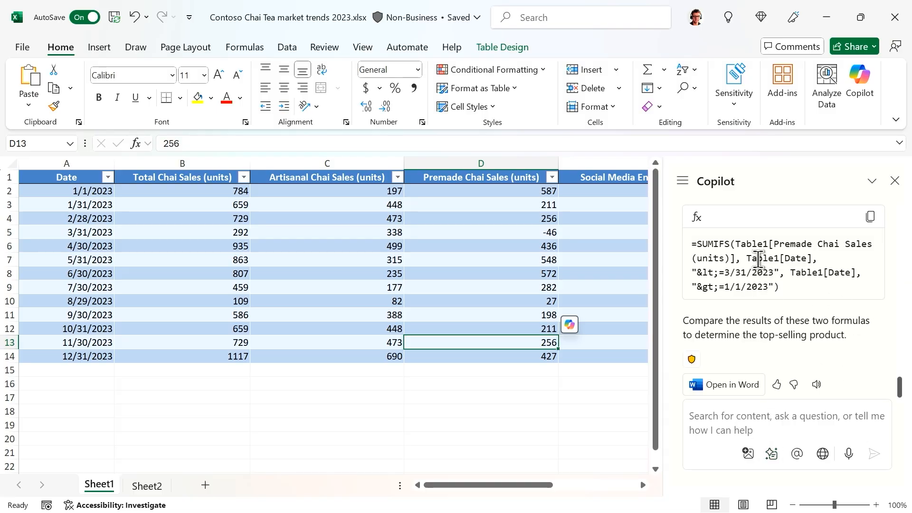
left_click(769, 421)
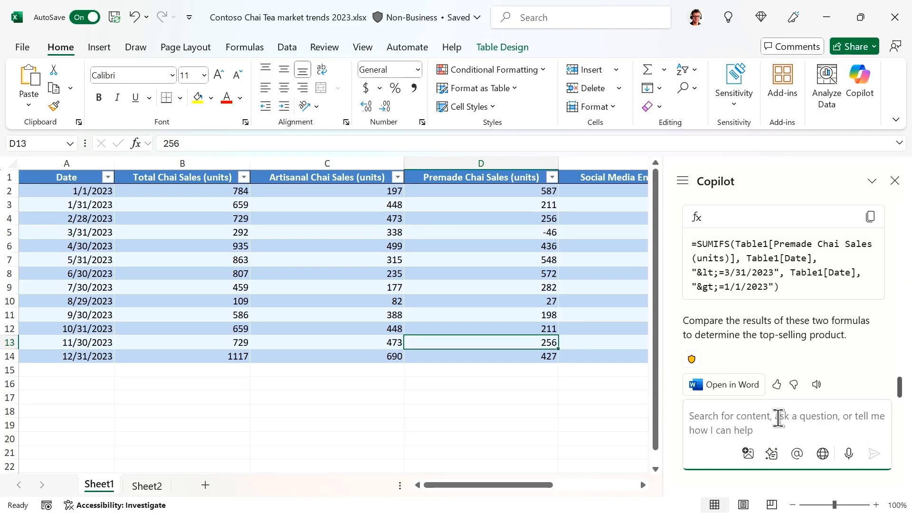
- Ask Copilot 'can you make this in graphical format' and read the 1456 vs 1008 unit totals
type("can you make this i")
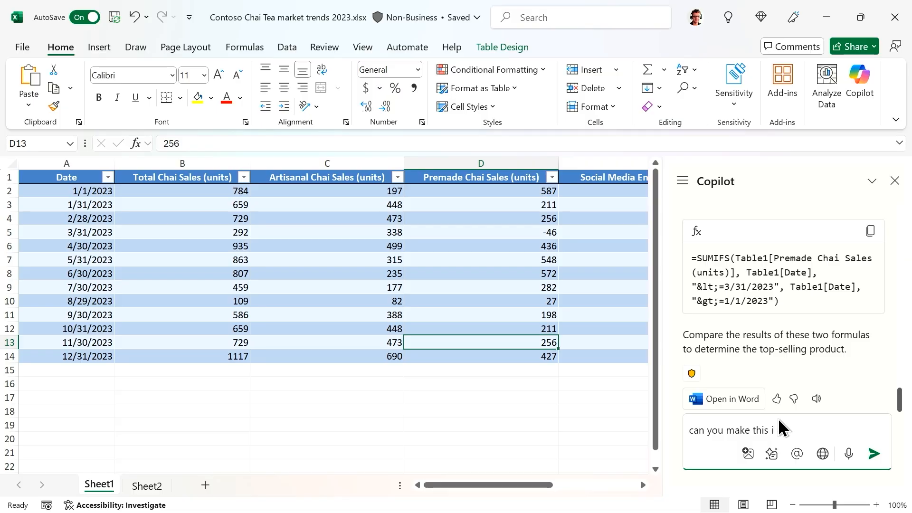
type("graphical format")
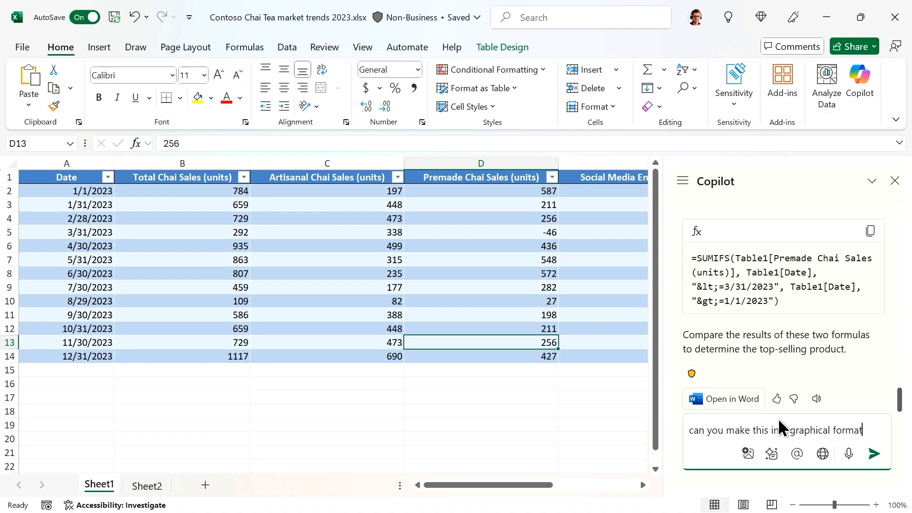
key("Return")
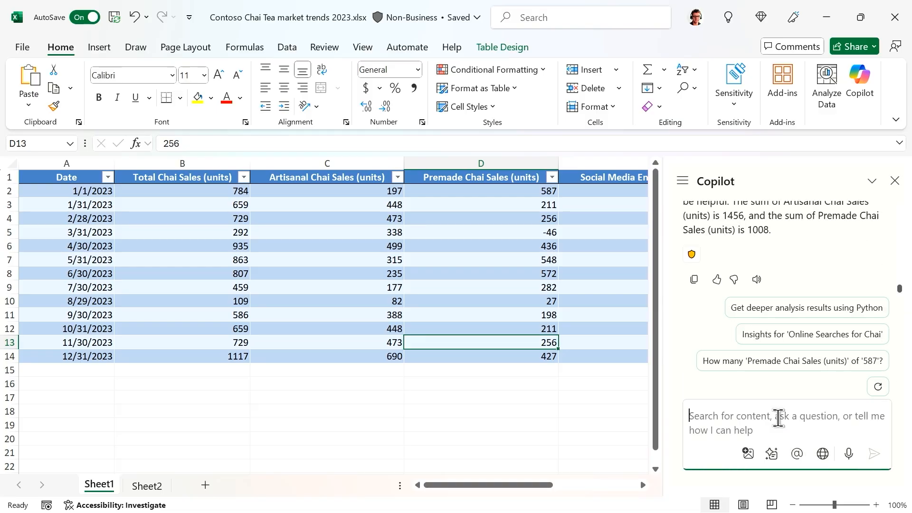
scroll(784, 287, "up", 5)
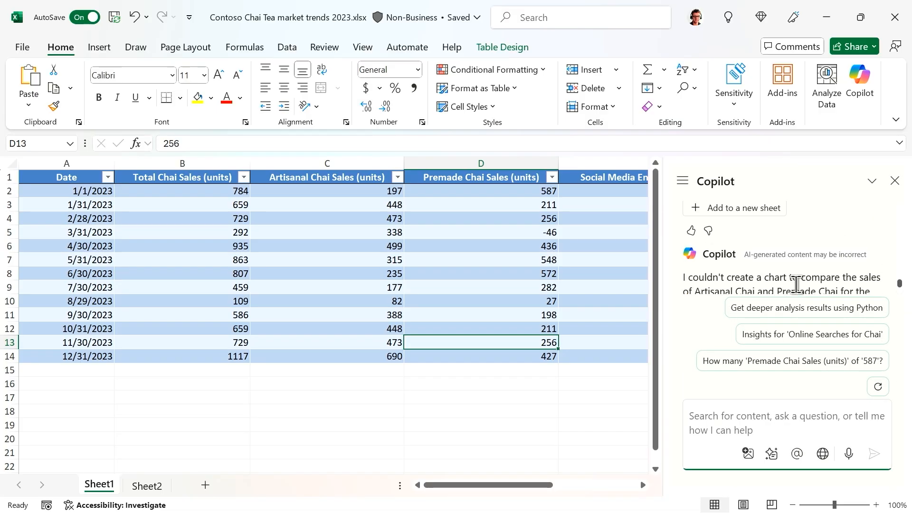
scroll(812, 272, "down", 3)
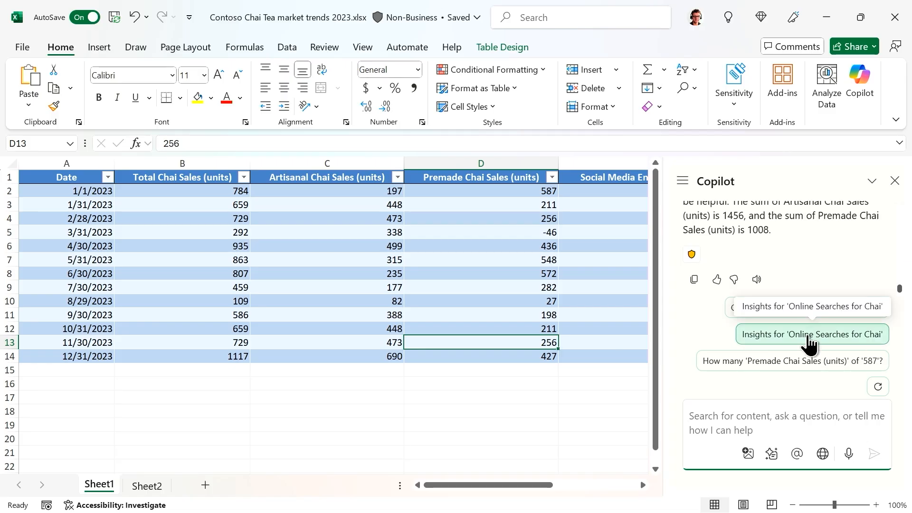
scroll(819, 254, "up", 3)
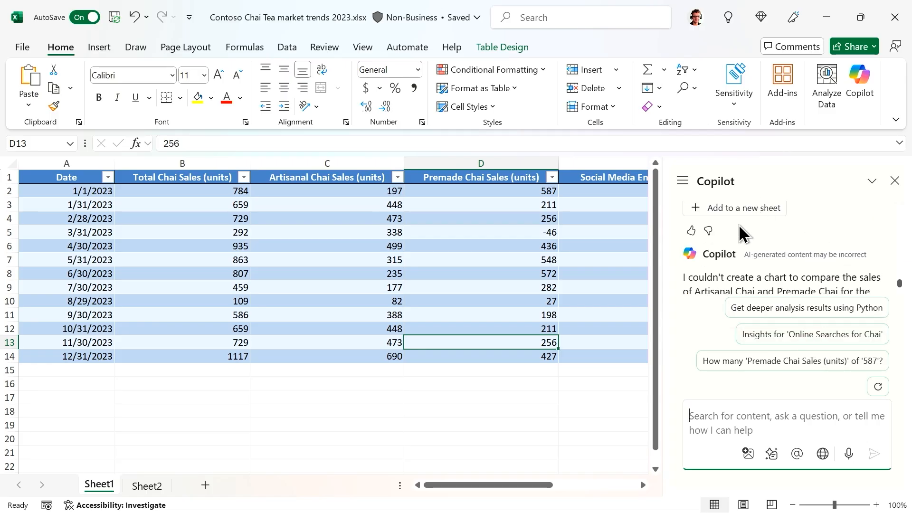
scroll(781, 219, "up", 2)
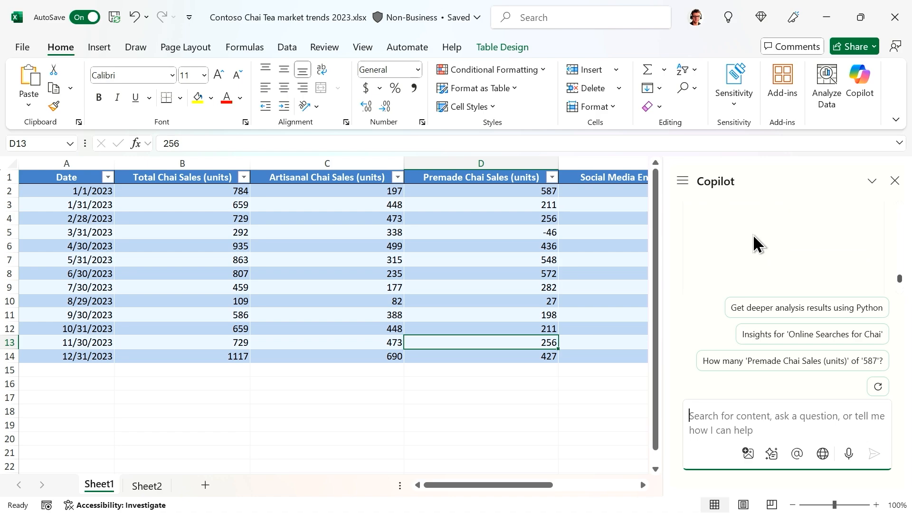
scroll(754, 234, "down", 2)
- Place Copilot's Total Chai Sales (units) bar chart, showing a 1456 bar, on a new Sheet3
left_click(750, 209)
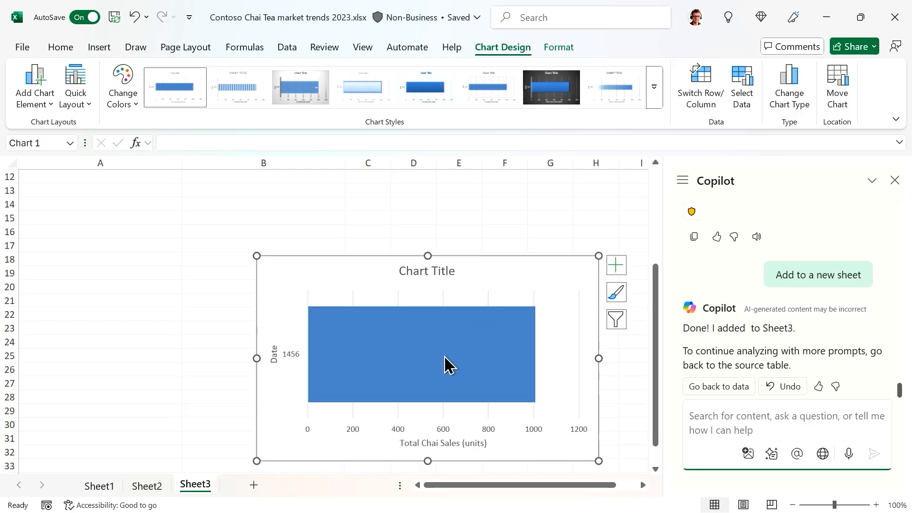
scroll(390, 319, "down", 2)
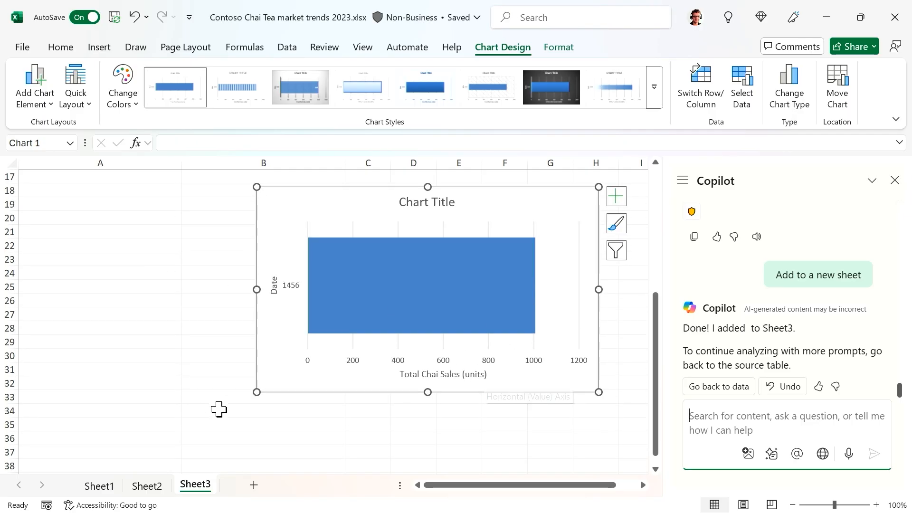
mouse_move(441, 280)
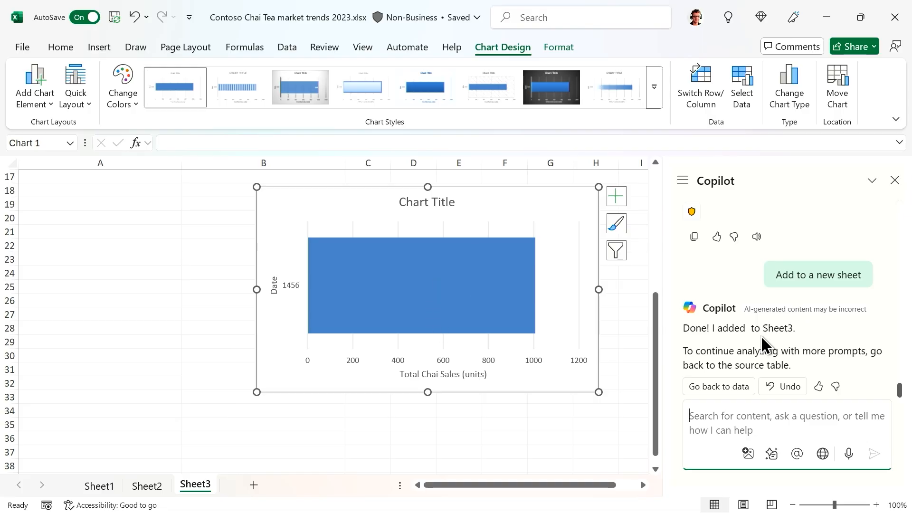
scroll(786, 327, "up", 3)
scroll(805, 319, "up", 3)
scroll(808, 307, "down", 3)
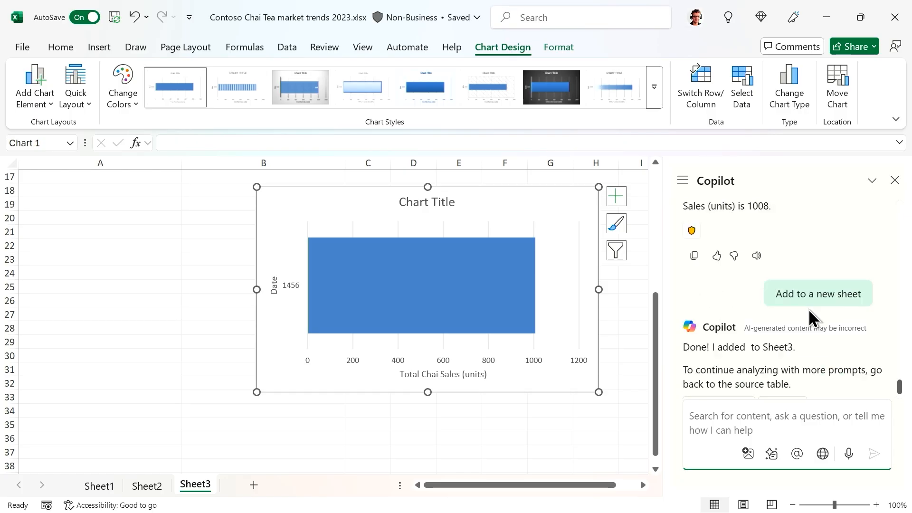
scroll(776, 288, "up", 10)
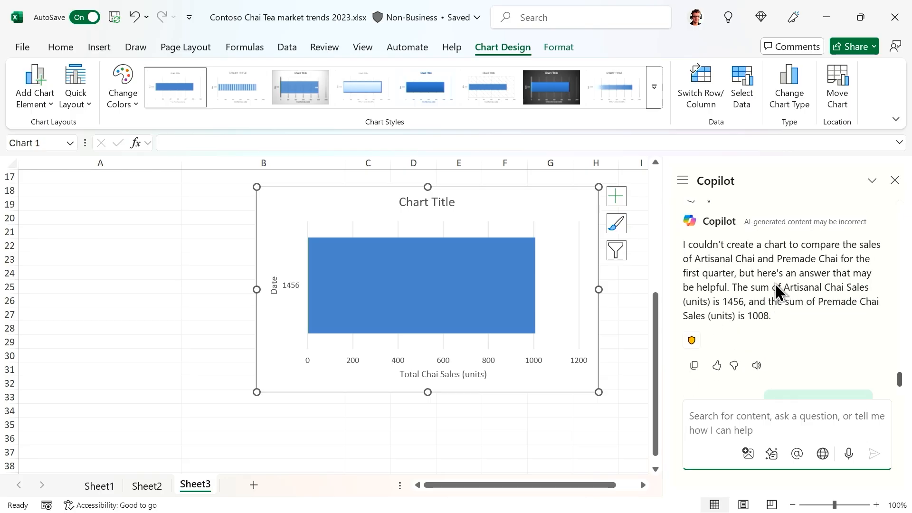
scroll(786, 294, "up", 3)
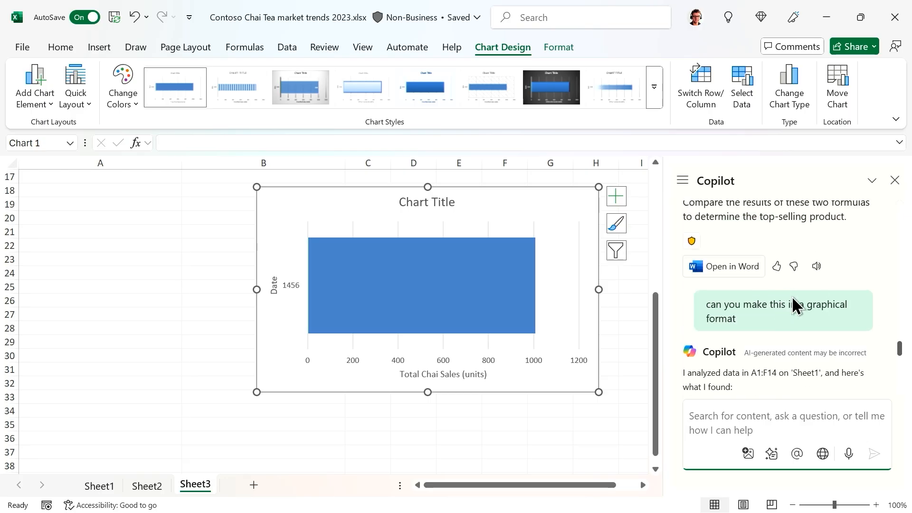
scroll(770, 289, "down", 6)
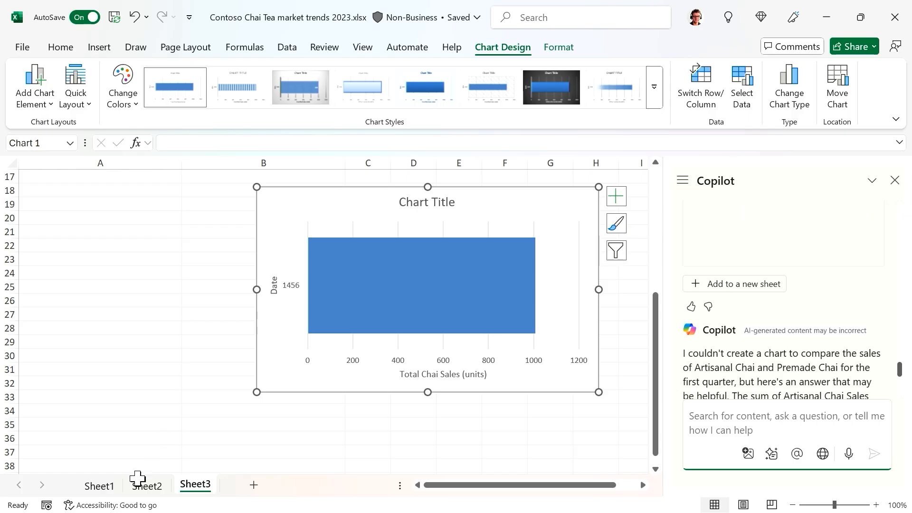
- Return to Sheet1 and draft a Copilot prompt asking for highlights related to Premade Chai sales
left_click(99, 486)
scroll(727, 352, "down", 3)
scroll(718, 359, "down", 2)
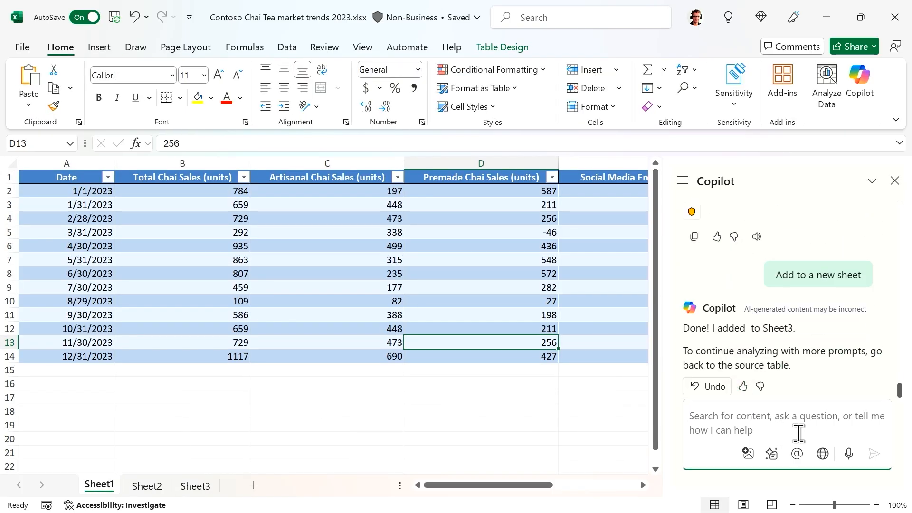
type("any high")
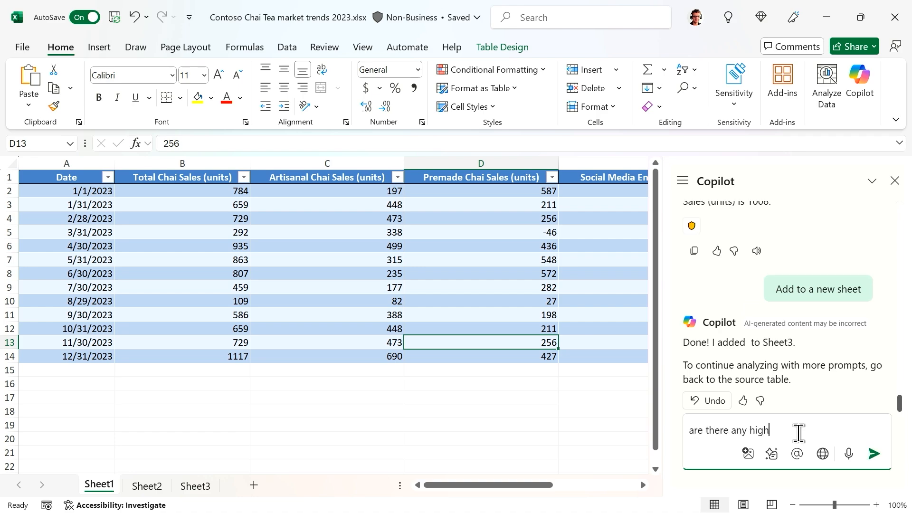
type("e there any highlights in this data that I should consider realted to the")
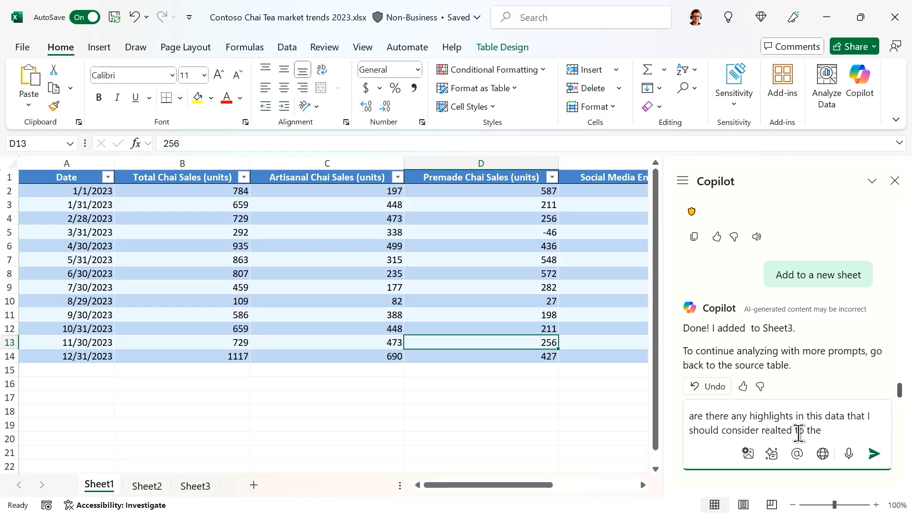
left_click_drag(480, 484, 504, 496)
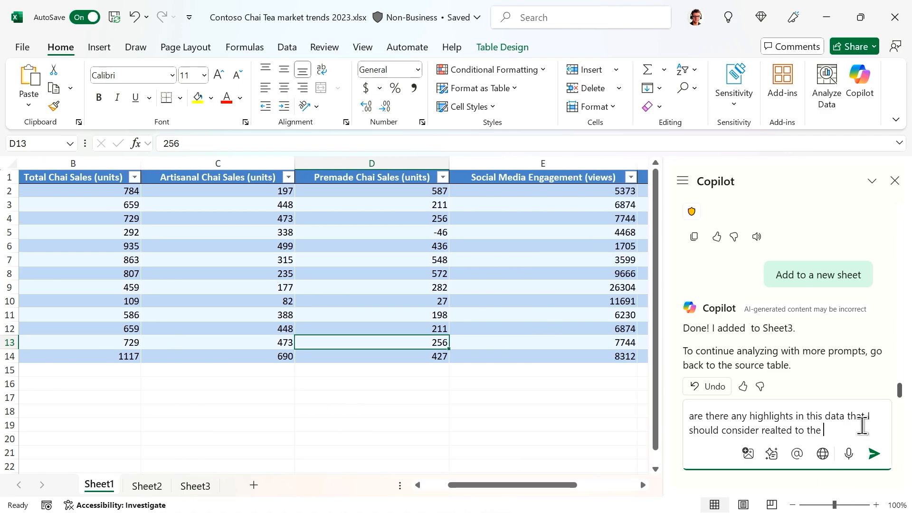
type("ai")
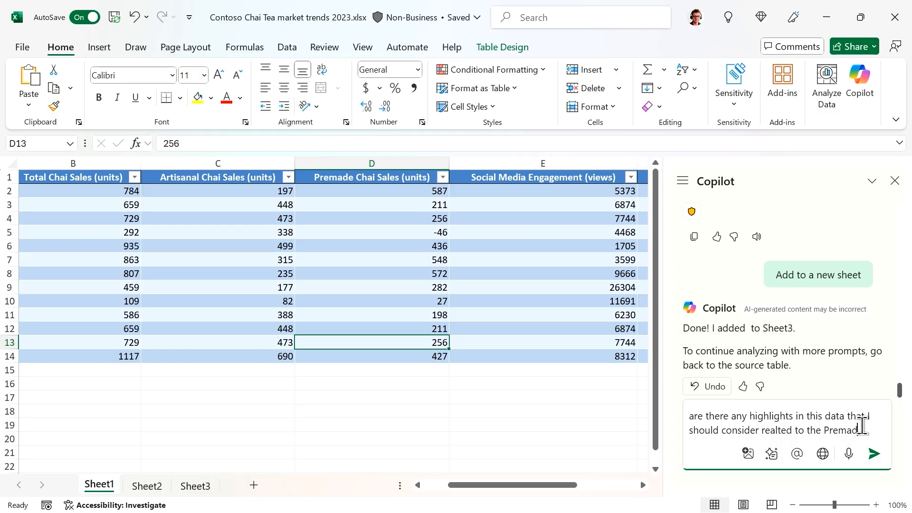
type("e Chai ")
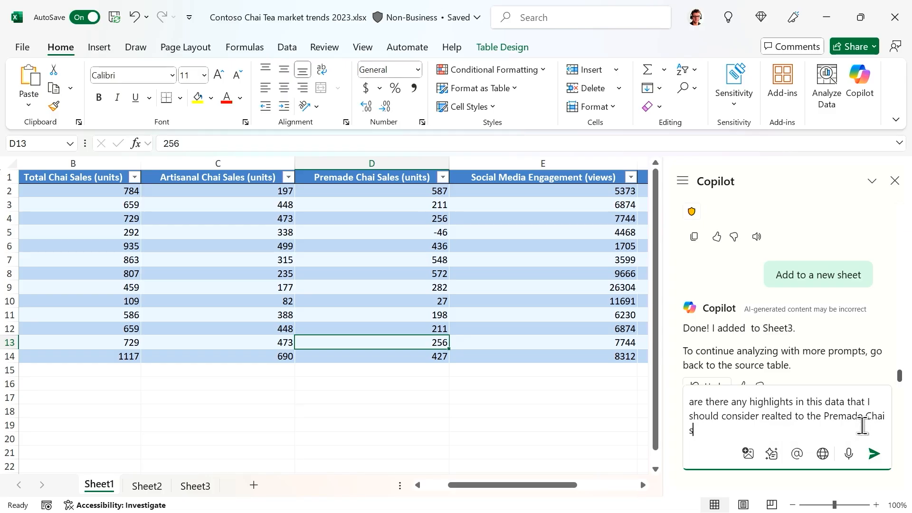
type("sales")
- Send the Premade Chai highlights prompt, getting highs in January, February and December
key("Return")
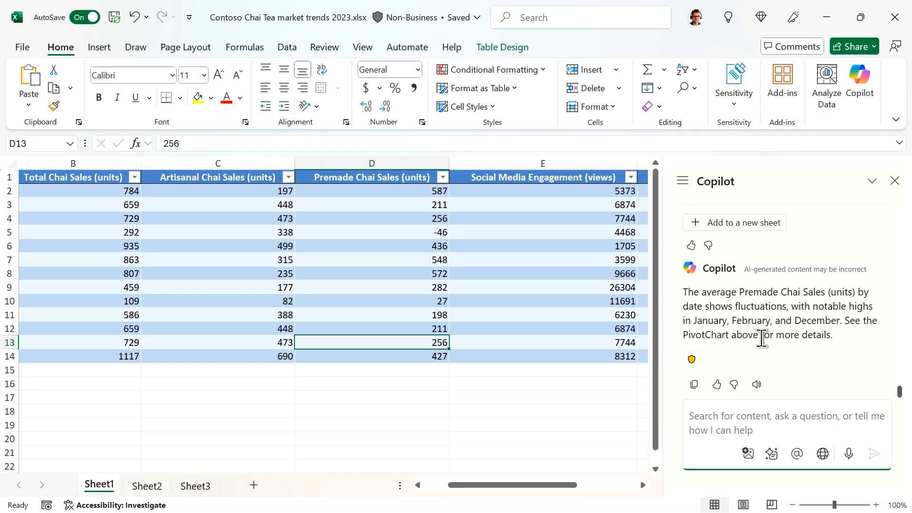
- Add the Artisanal Chai Sales by Date PivotTable (average 366.38) and line chart to Sheet4, then open chat history
left_click(725, 224)
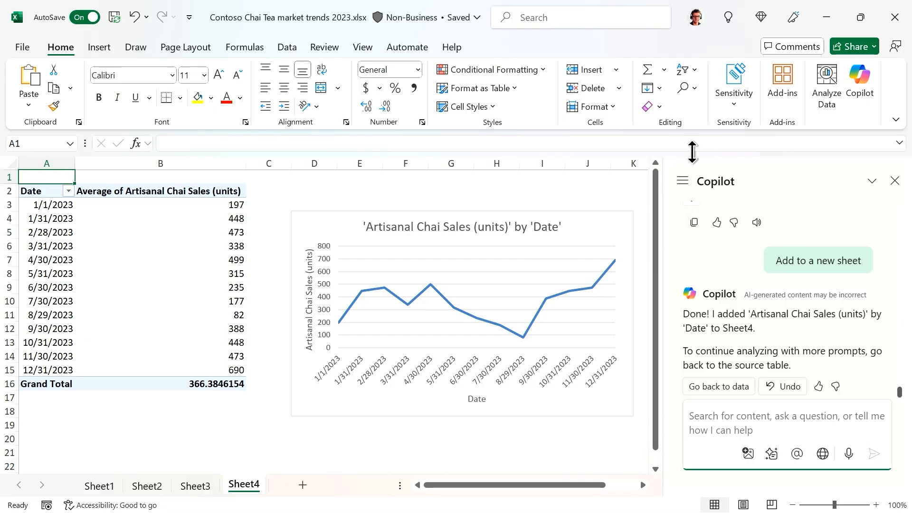
left_click(682, 181)
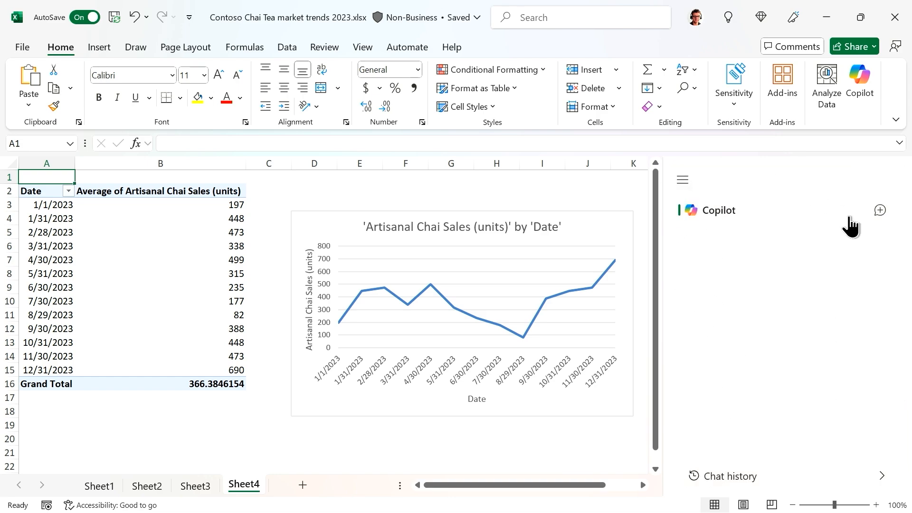
- Start a new Copilot chat, close the Add an image popup, and open the Prompt Gallery
left_click(879, 212)
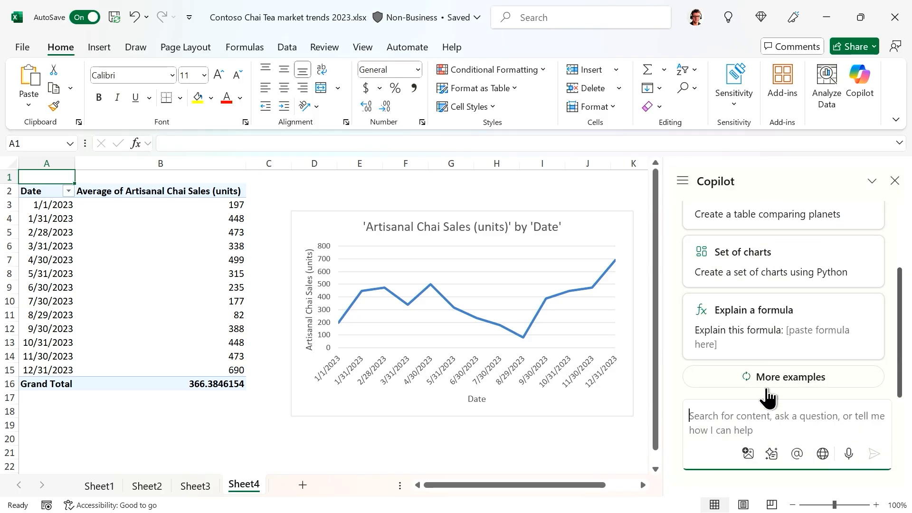
left_click(748, 454)
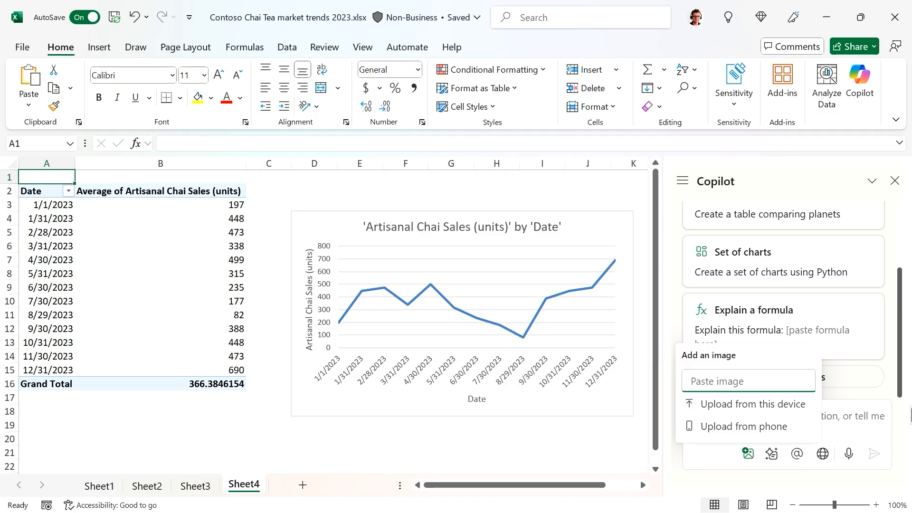
left_click(854, 422)
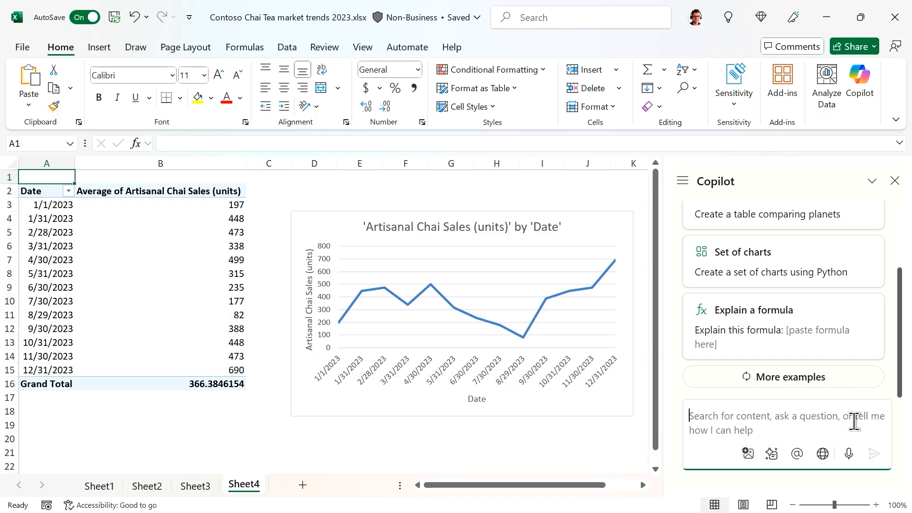
left_click(771, 463)
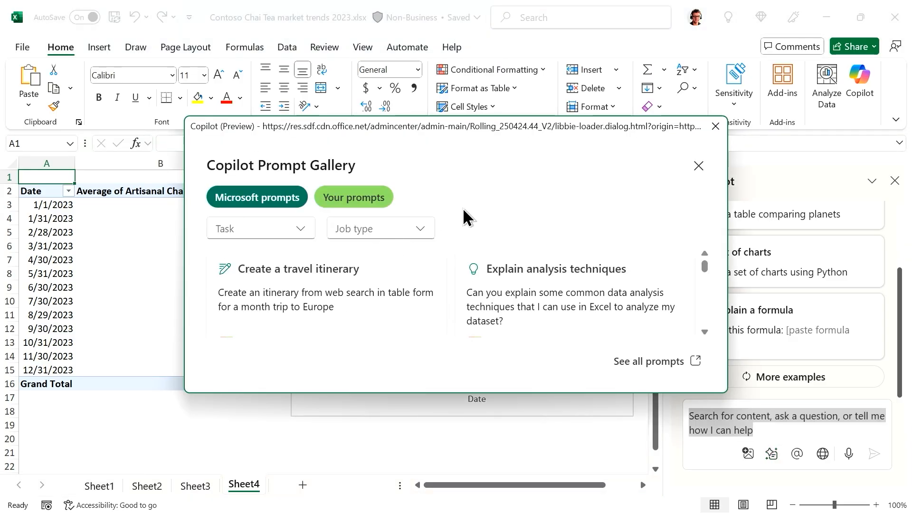
- Move the Copilot Prompt Gallery off the chart and load the full web prompt gallery
left_click_drag(624, 125, 546, 28)
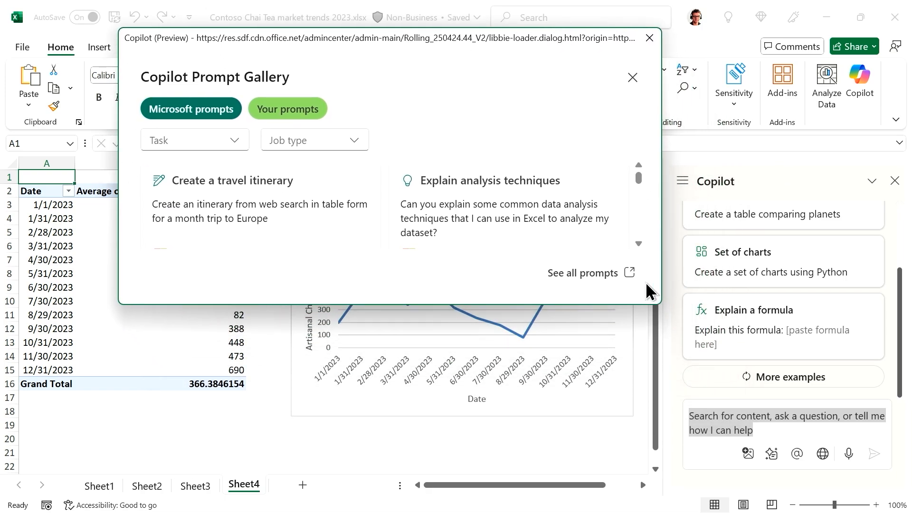
left_click(565, 275)
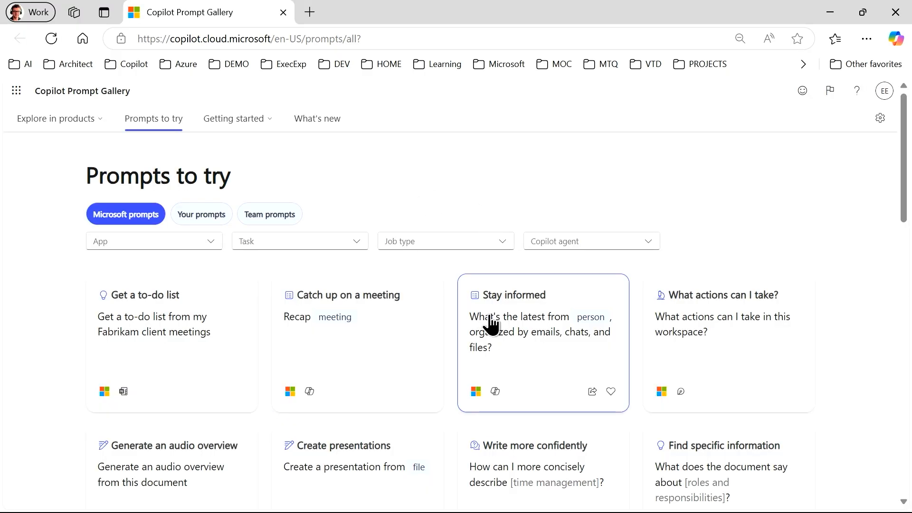
- Filter the gallery's App list to Excel and browse prompts like 'Visualize relative values'
left_click(161, 242)
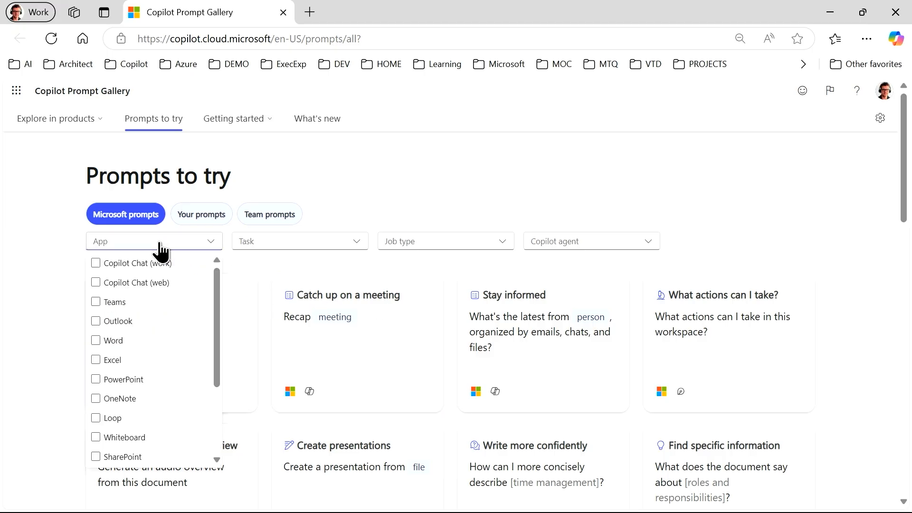
left_click(95, 361)
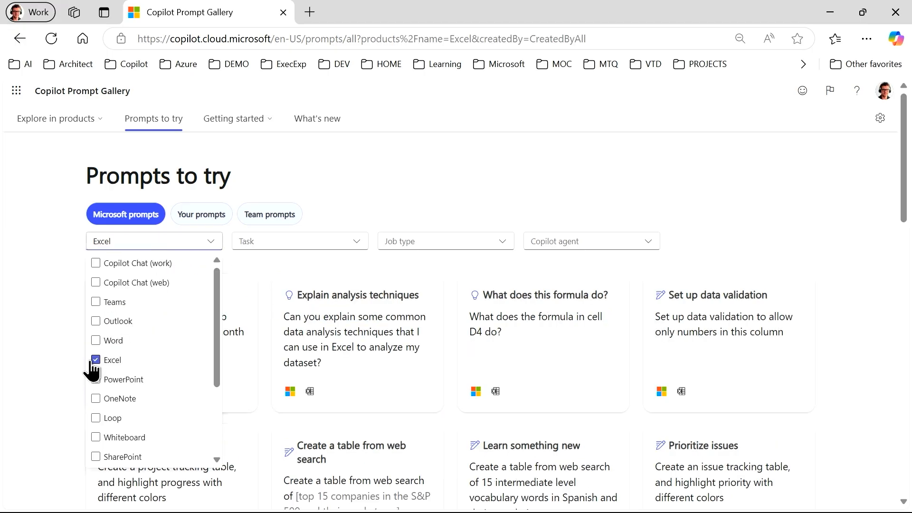
left_click(732, 197)
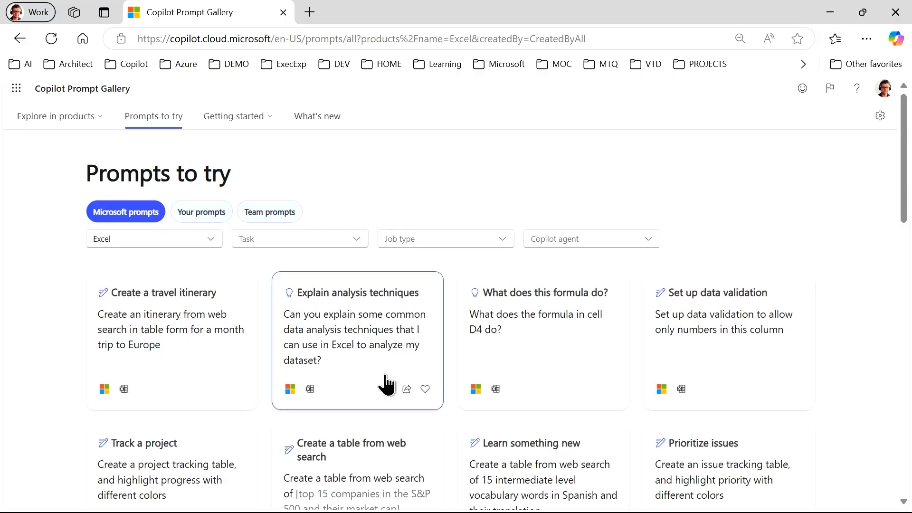
scroll(383, 383, "down", 2)
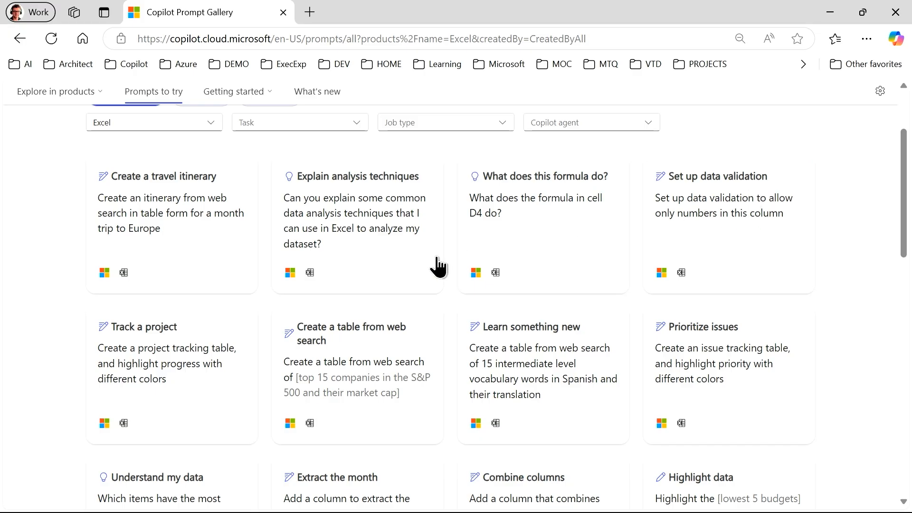
scroll(375, 294, "down", 6)
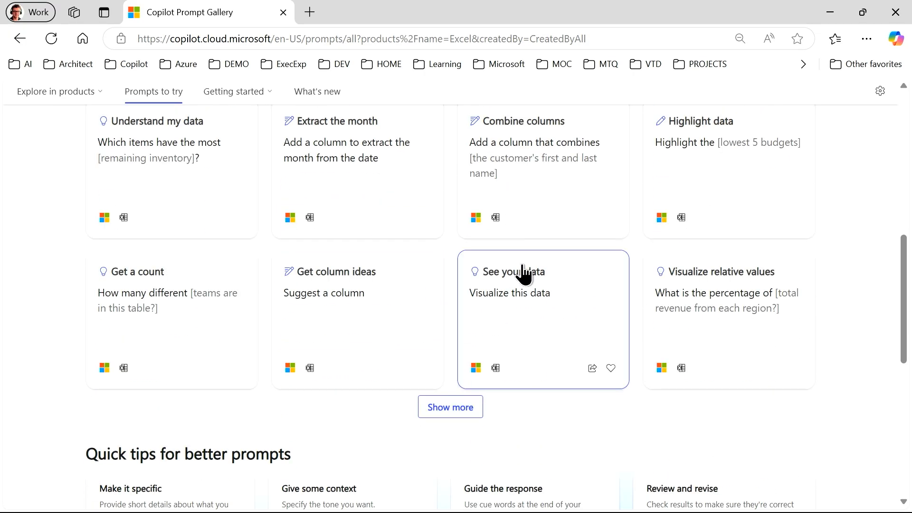
scroll(522, 273, "up", 6)
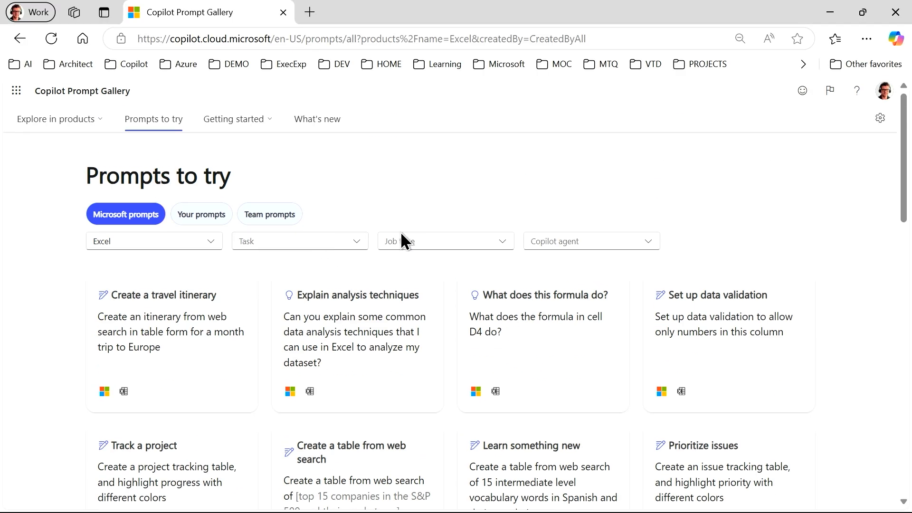
- Return to Excel, dismiss the prompt gallery, and start an @ mention to choose a Copilot agent
left_click(842, 11)
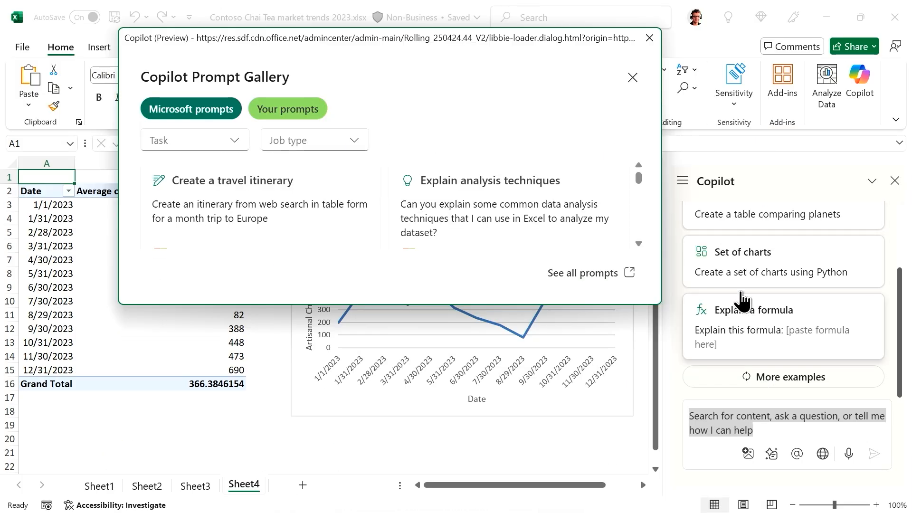
left_click(650, 38)
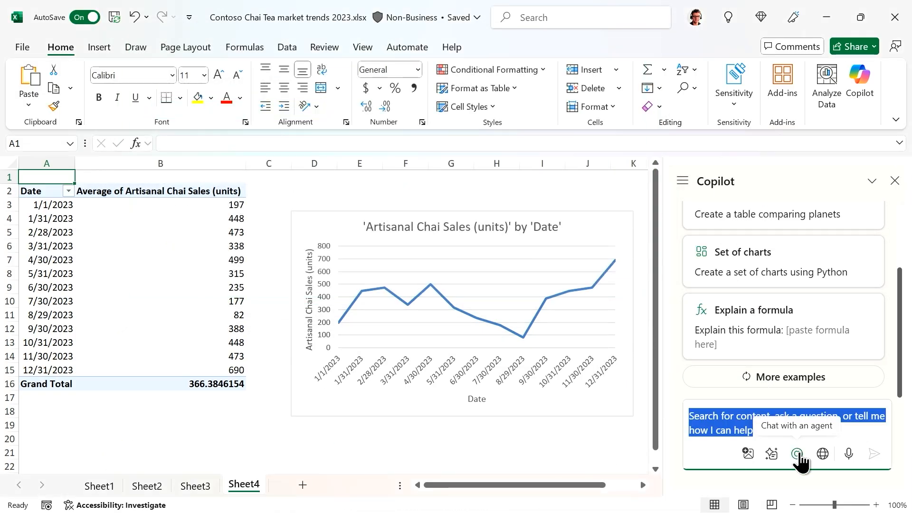
left_click(798, 455)
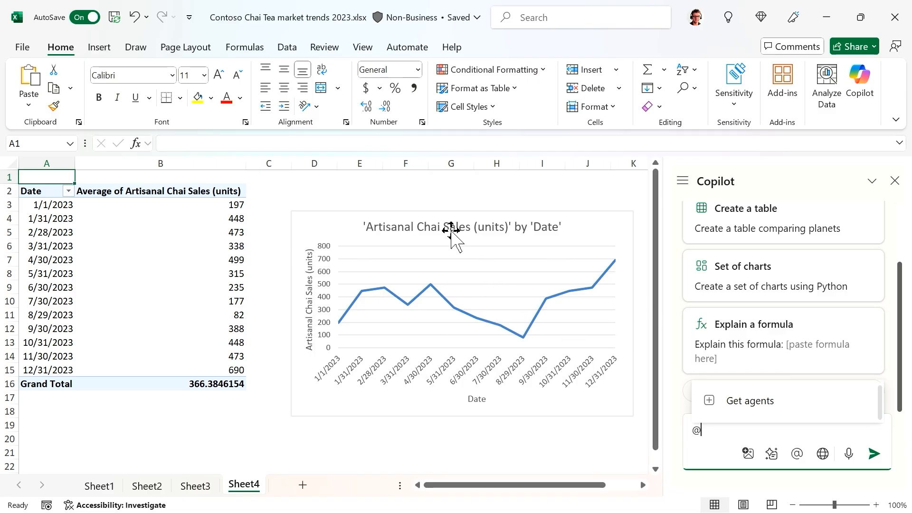
- Check Copilot's web content search setting, then close the Copilot pane to reveal Sheet4's chart
left_click(822, 454)
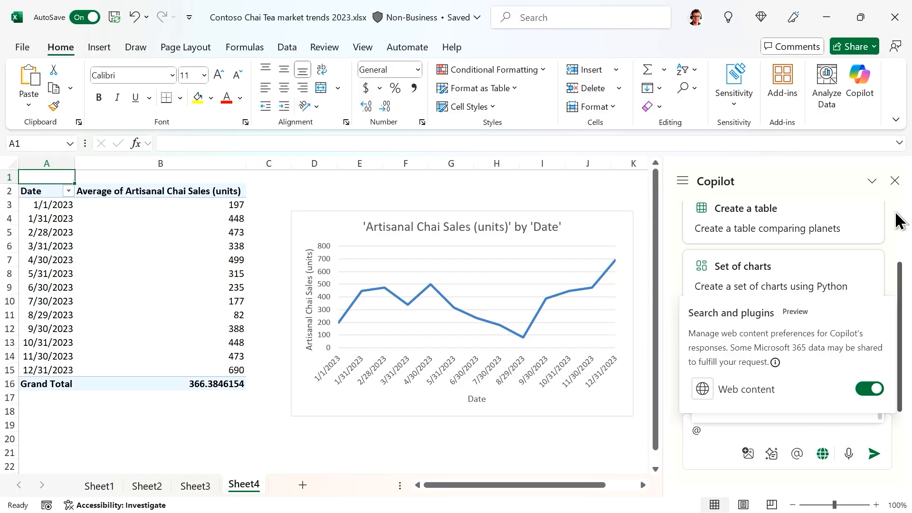
left_click(895, 180)
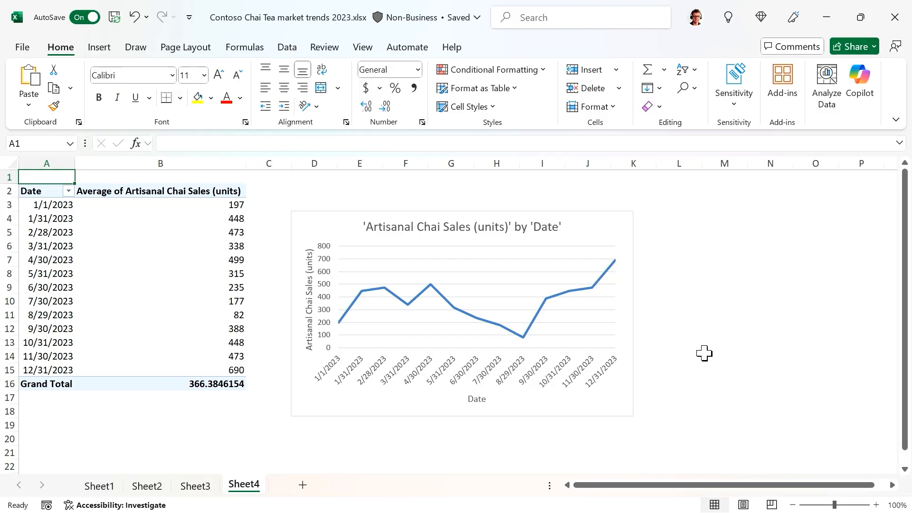